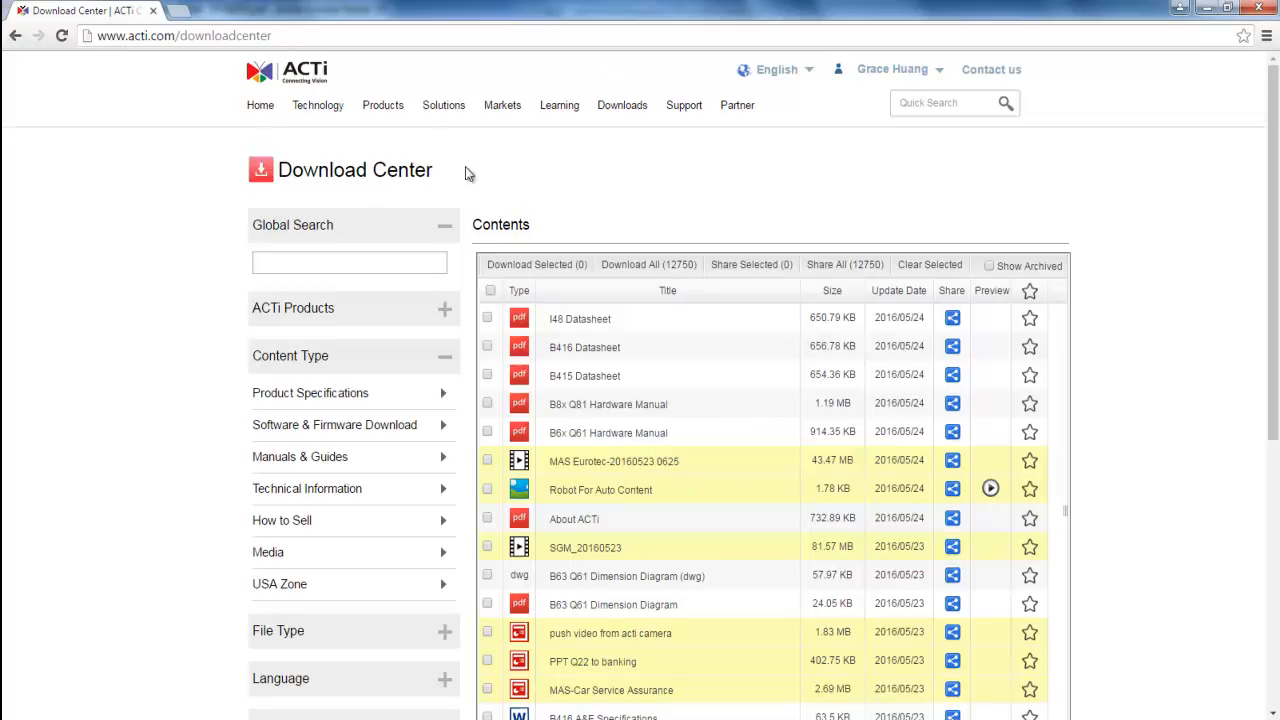
Search the Download Center for ENR-120 and narrow the content type to manuals and guides.
left_click(332, 261)
type("ENR-120")
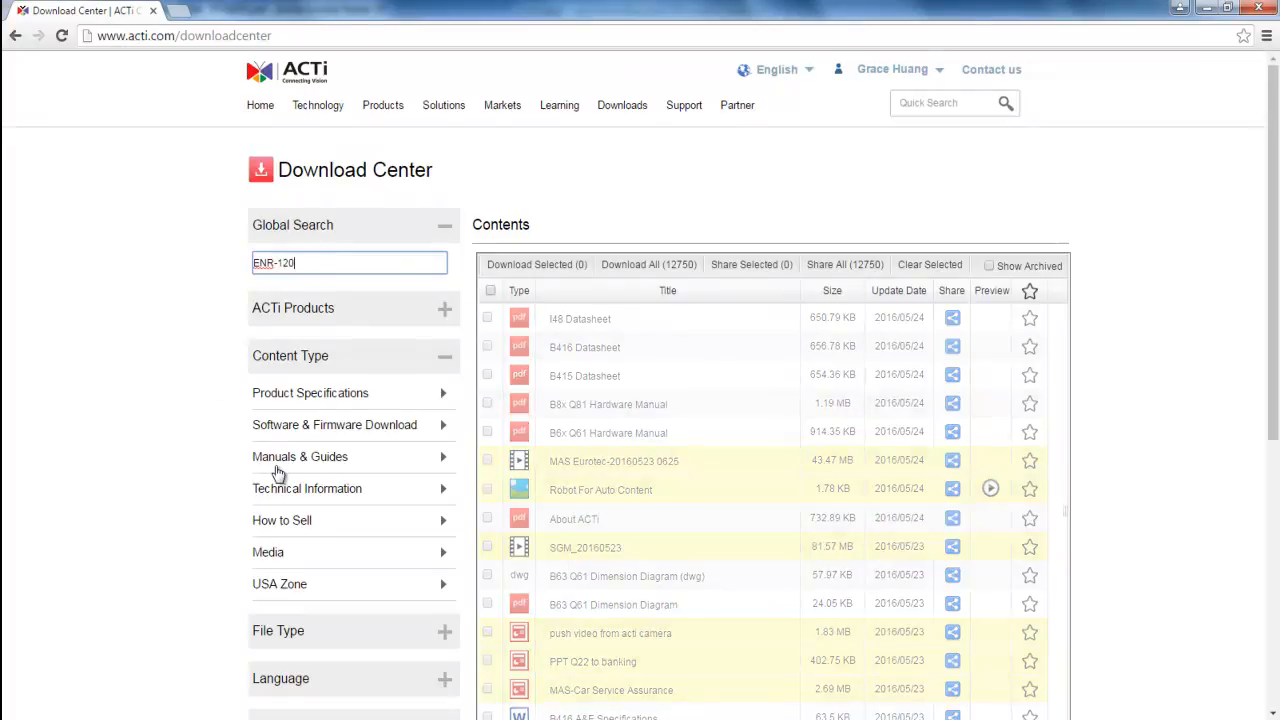
left_click(272, 460)
left_click(279, 496)
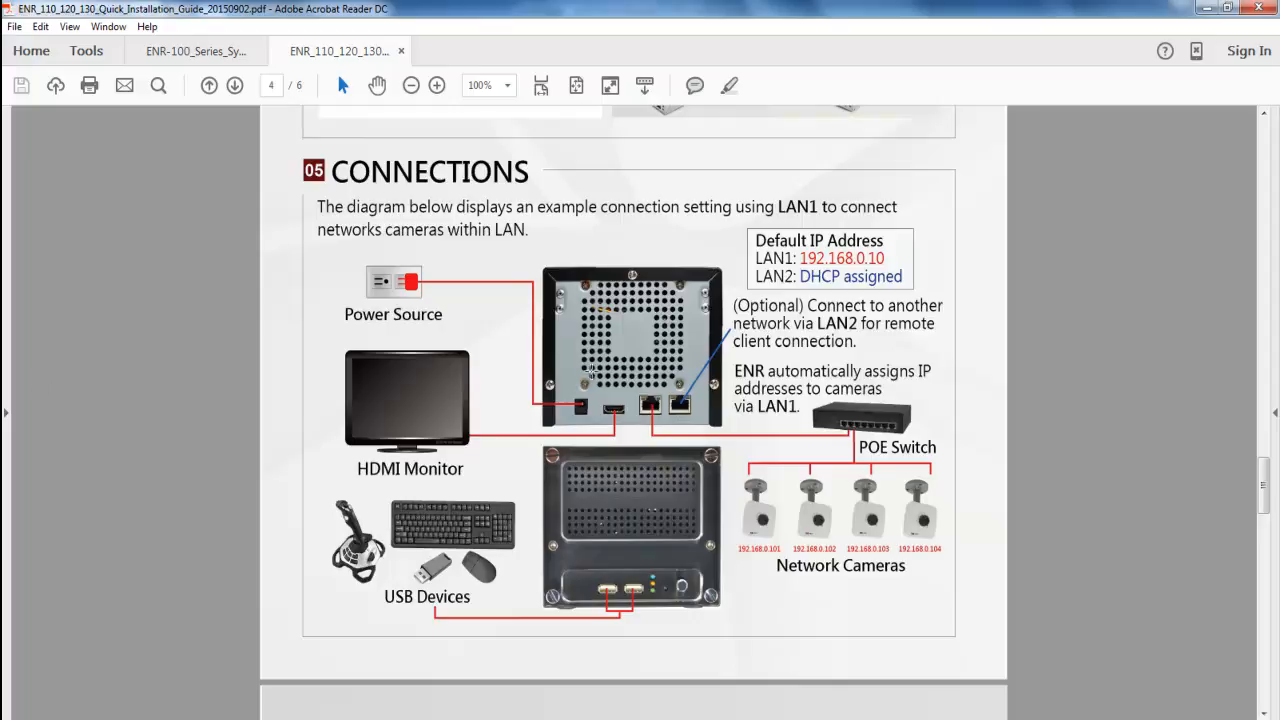
left_click_drag(623, 371, 685, 445)
left_click(660, 352)
left_click_drag(660, 376, 714, 438)
left_click(648, 333)
left_click(648, 333)
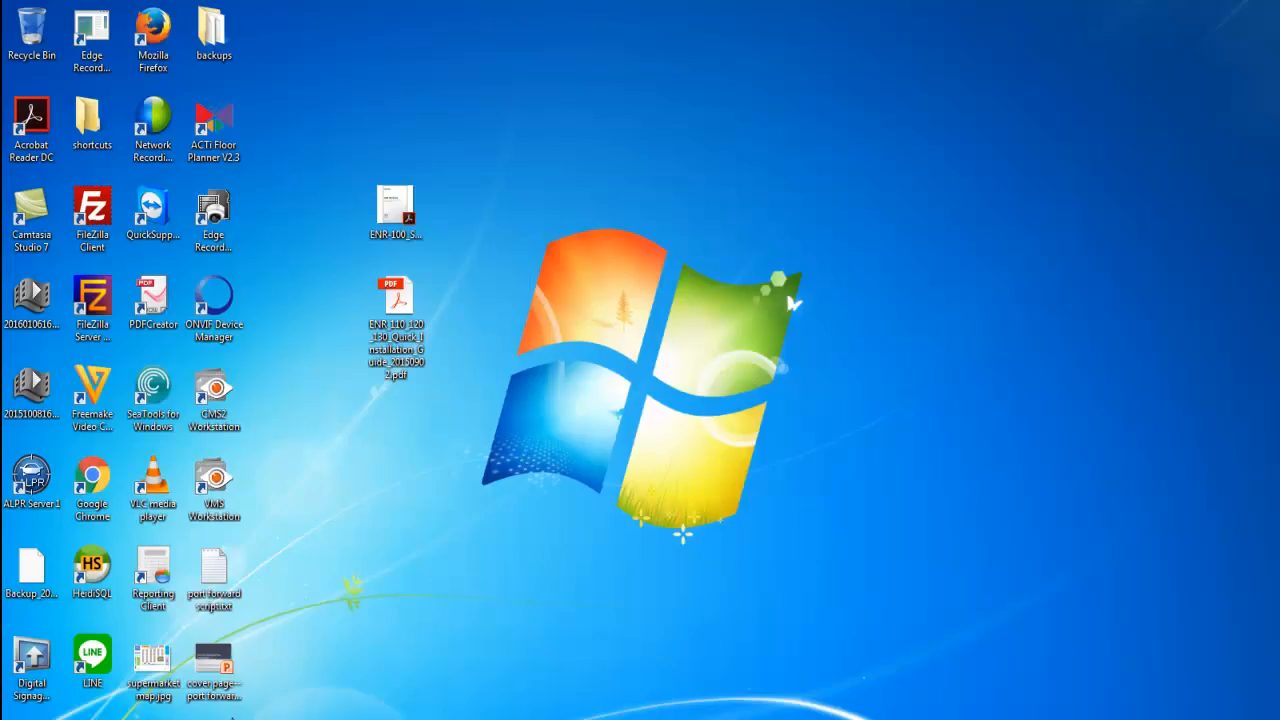
Launch IP_Utility and search for devices on the 192.168.0.101 / 255.255.255.0 network.
key("super")
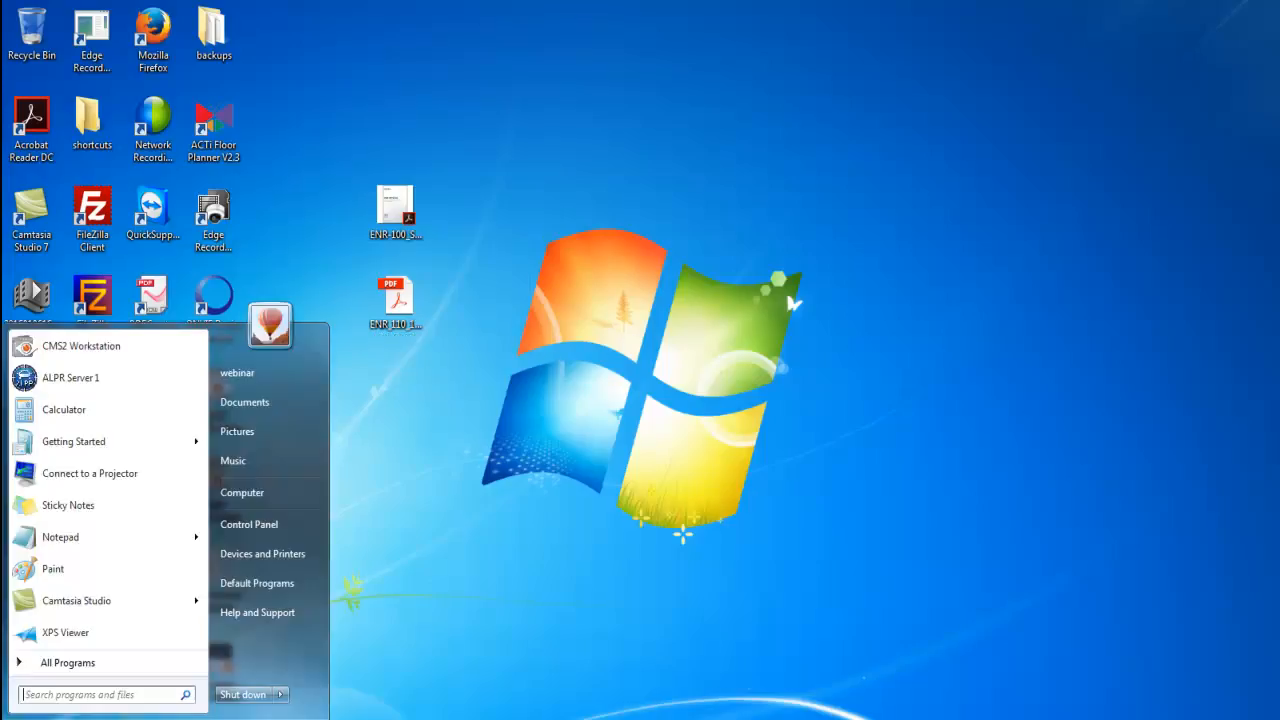
type("ip utility")
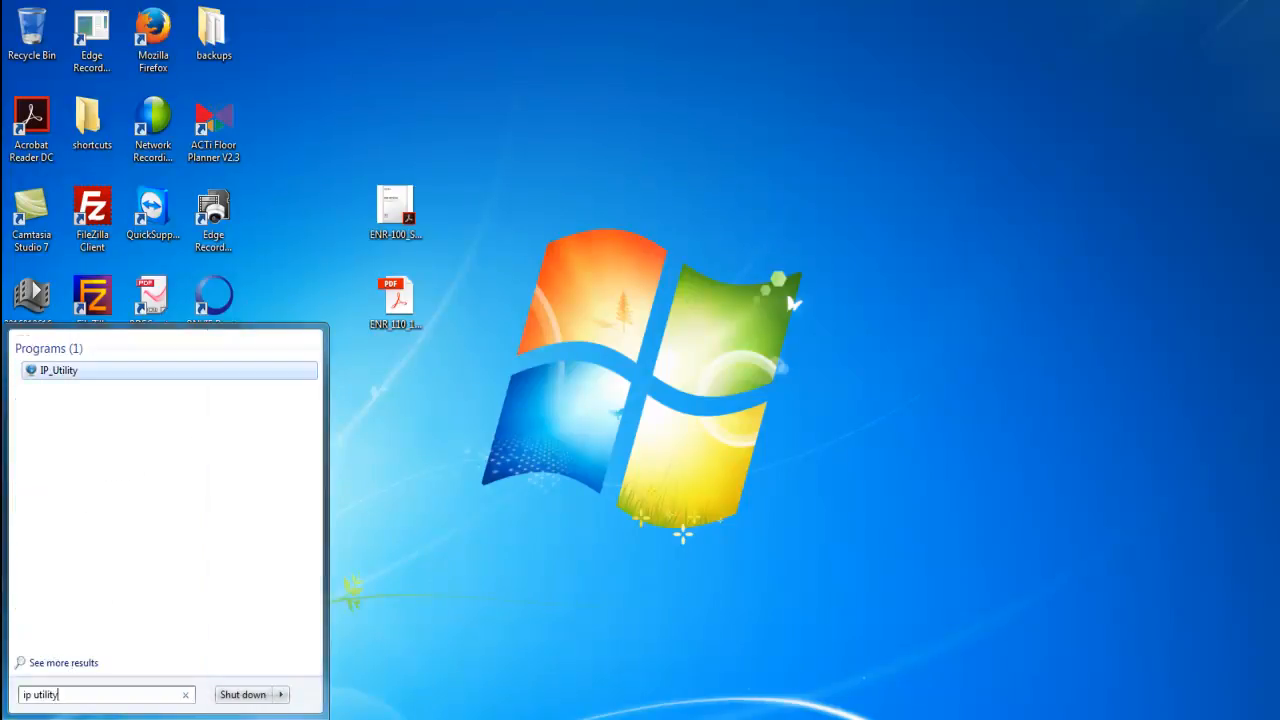
left_click(57, 372)
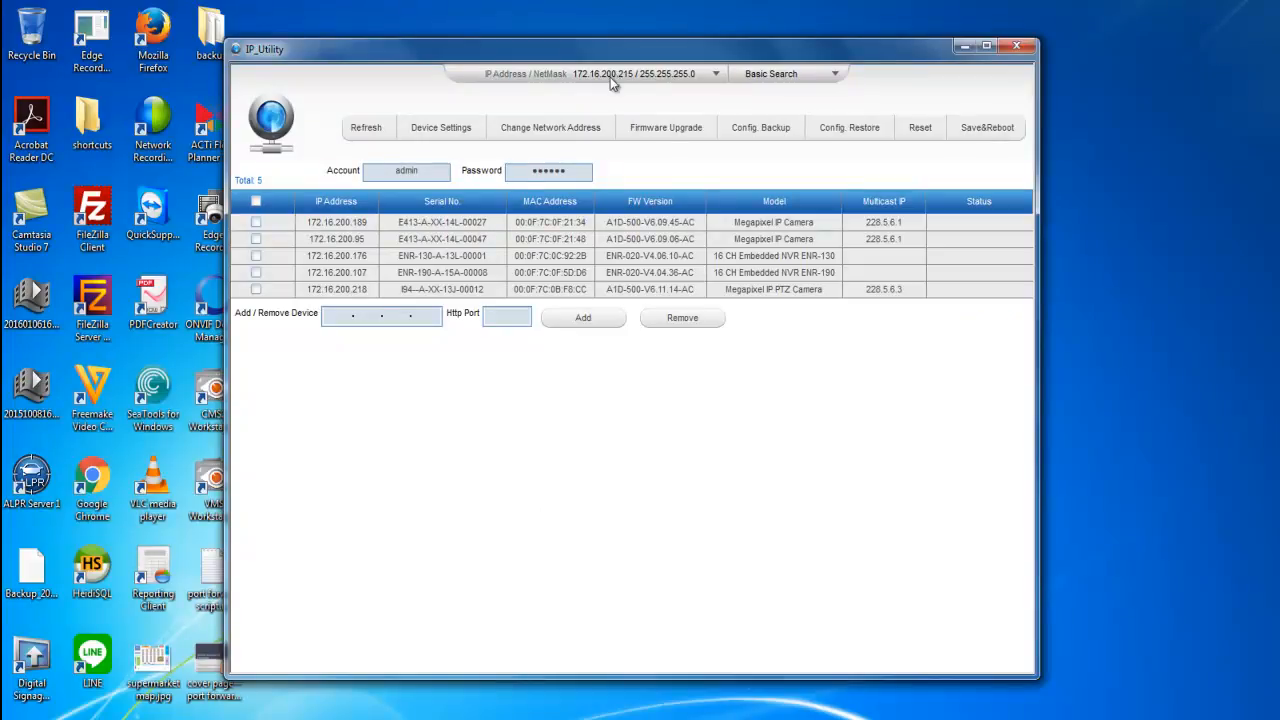
left_click(612, 80)
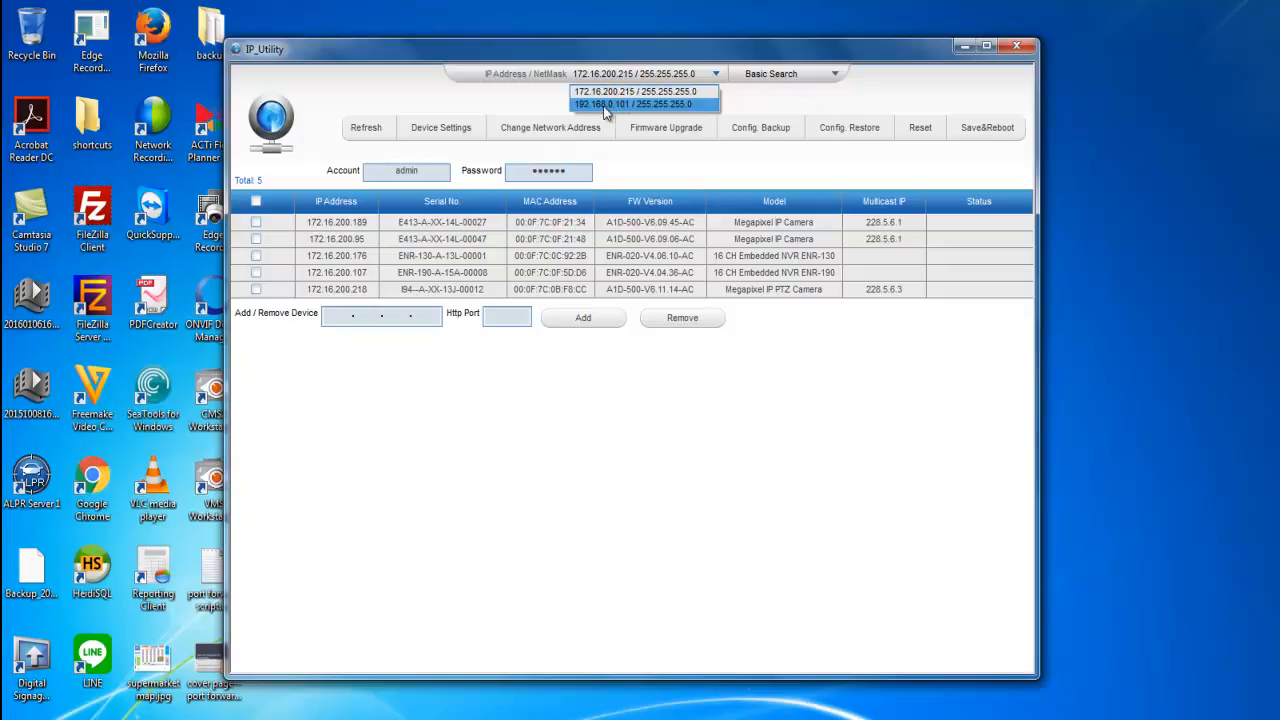
left_click(605, 104)
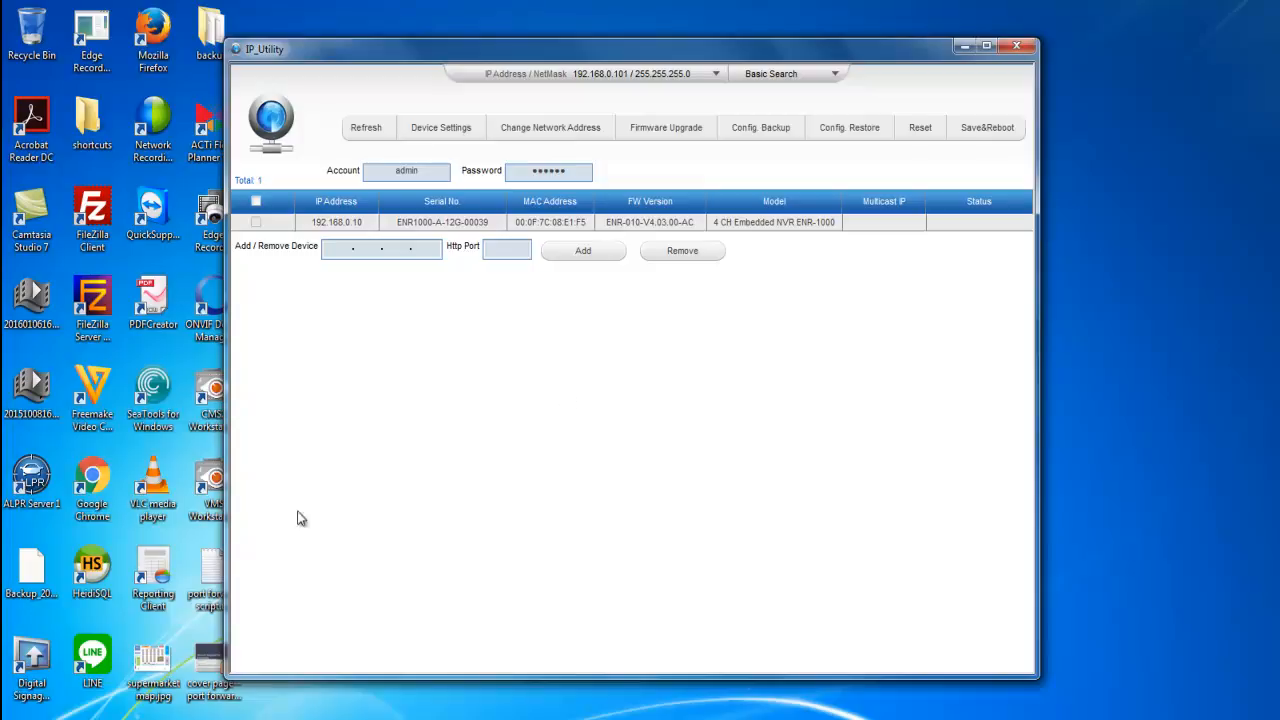
Open the Internet Protocol Version 4 settings of the computer's Local Area Connection.
left_click(32, 714)
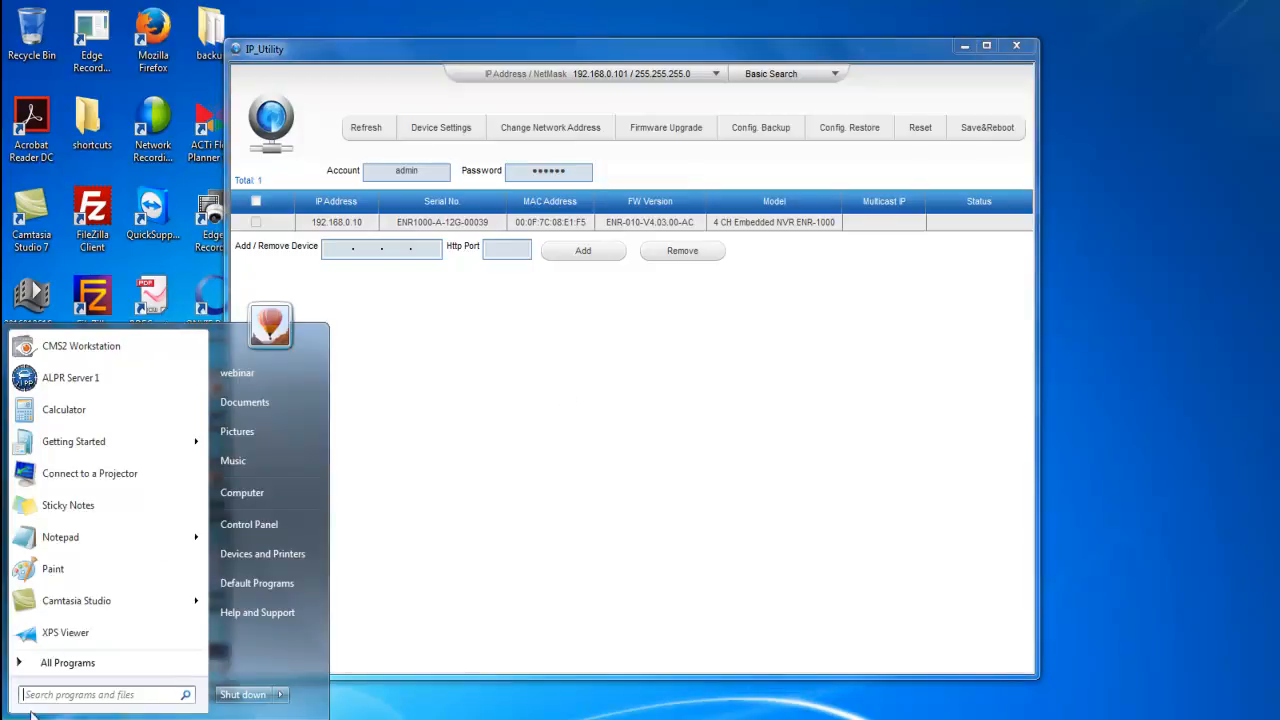
left_click(256, 522)
left_click(474, 270)
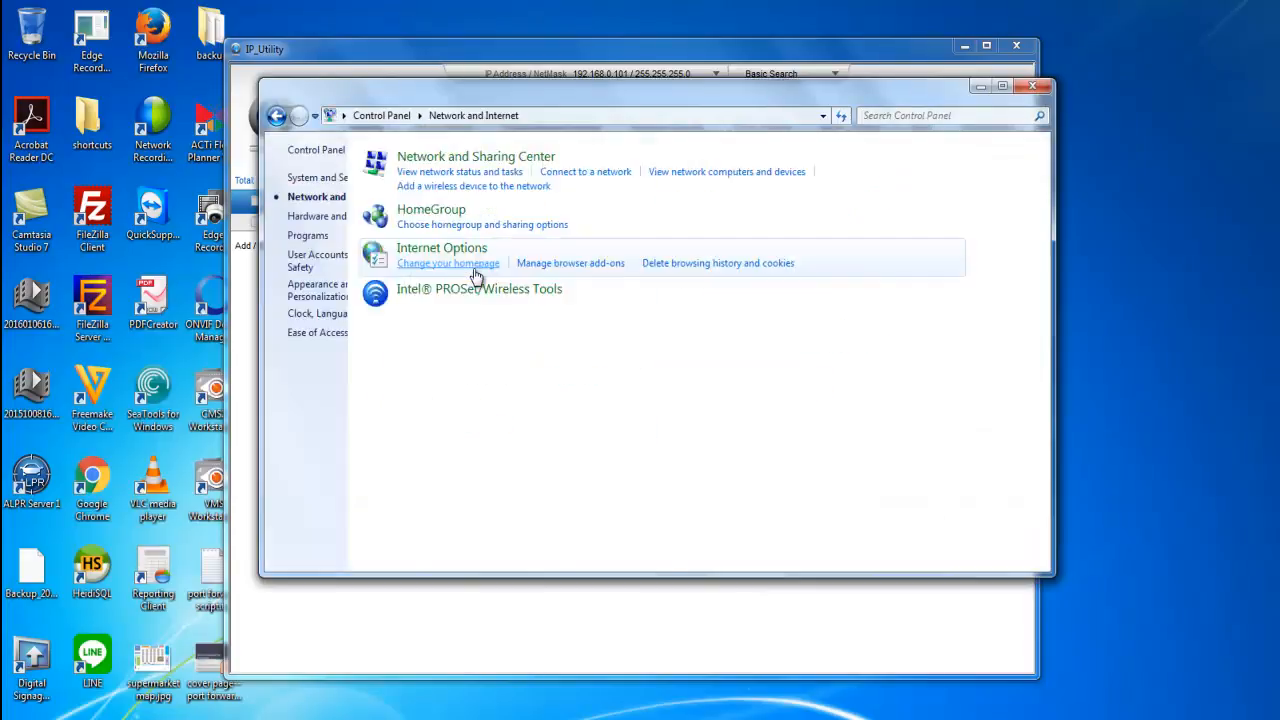
left_click(506, 165)
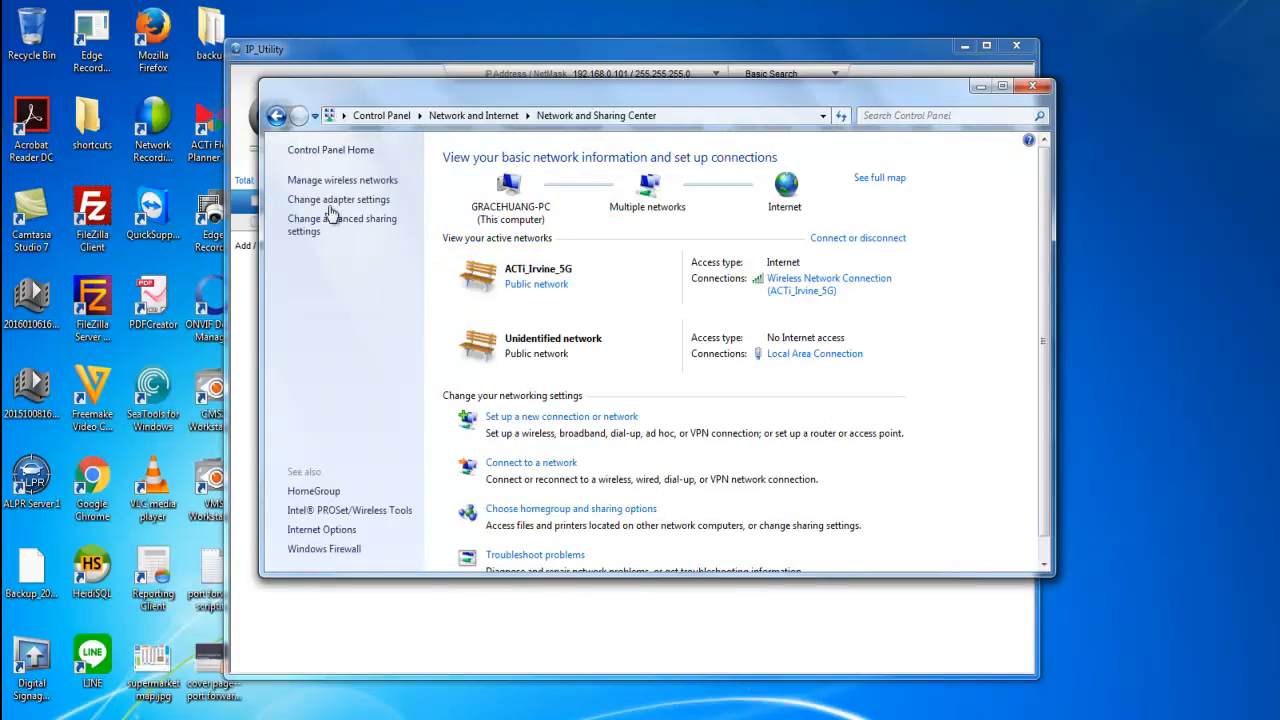
left_click(333, 205)
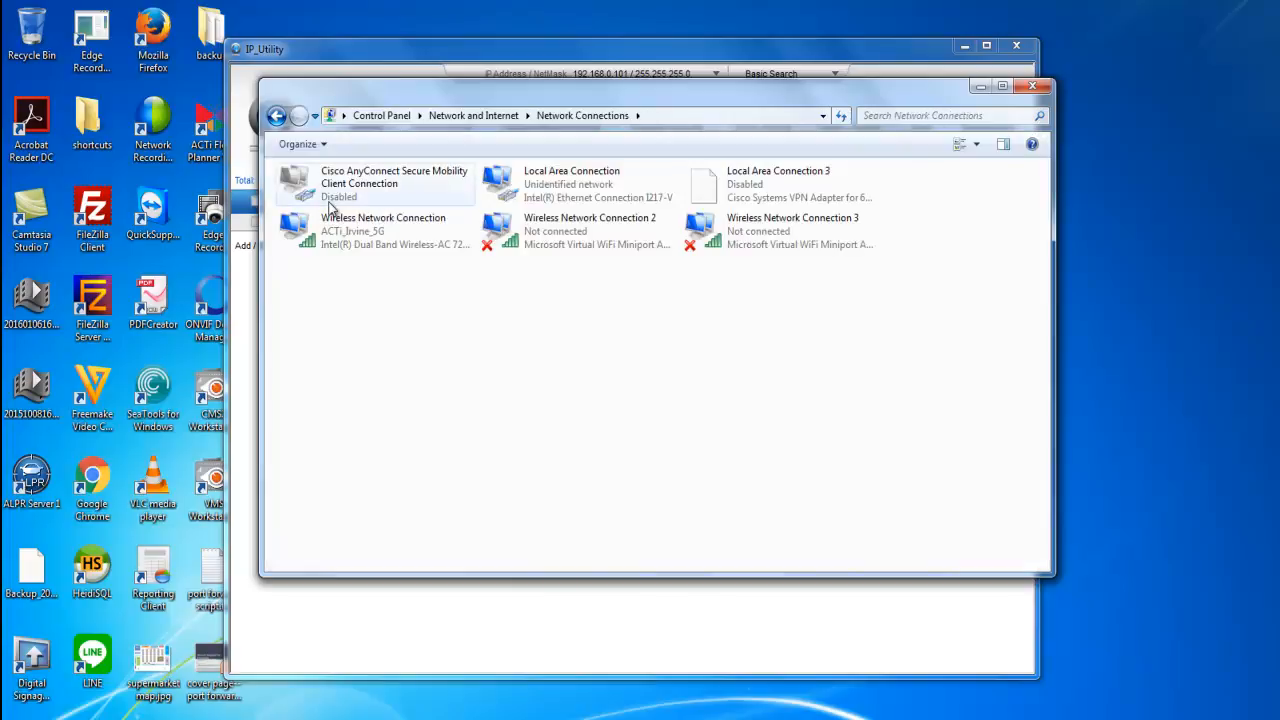
right_click(541, 184)
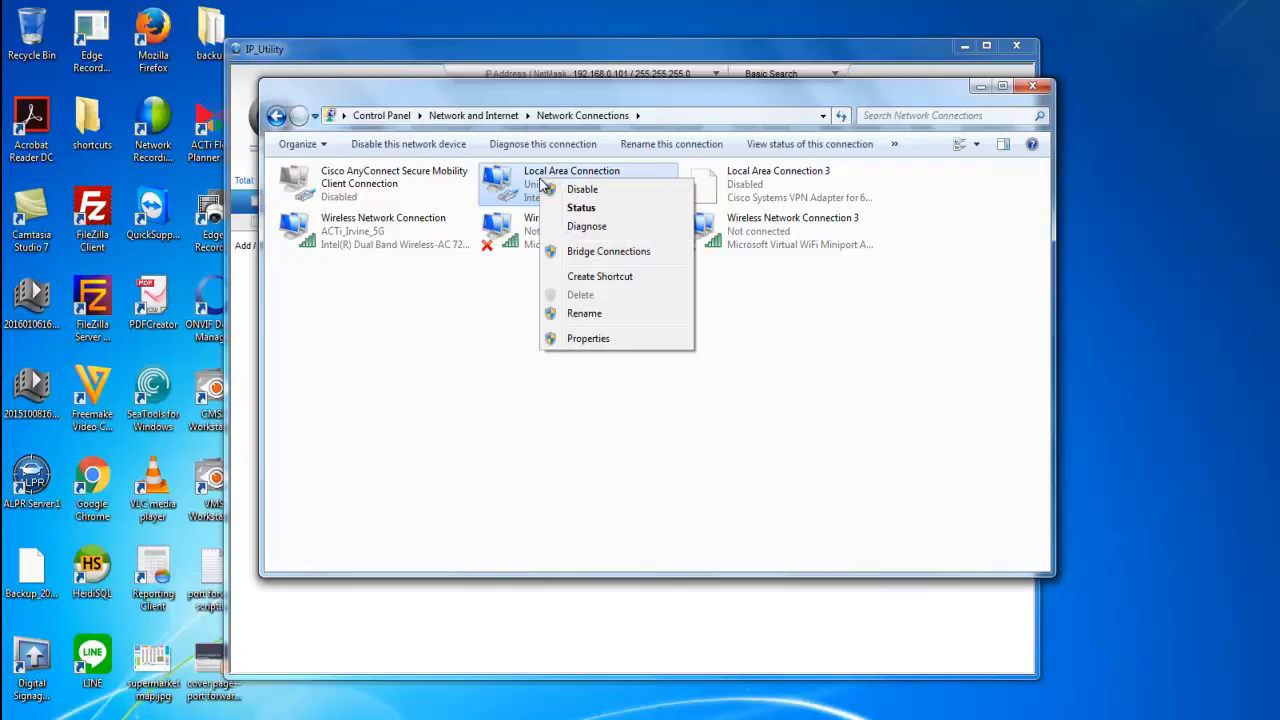
left_click(585, 340)
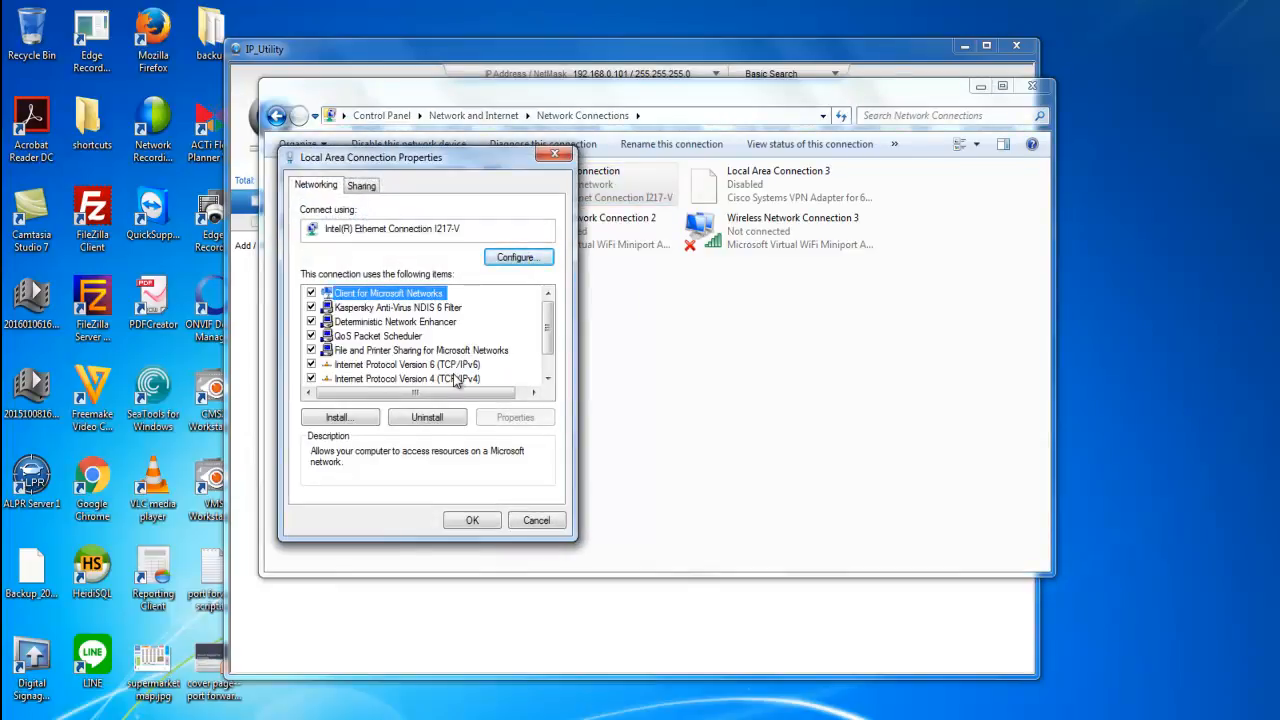
double_click(453, 378)
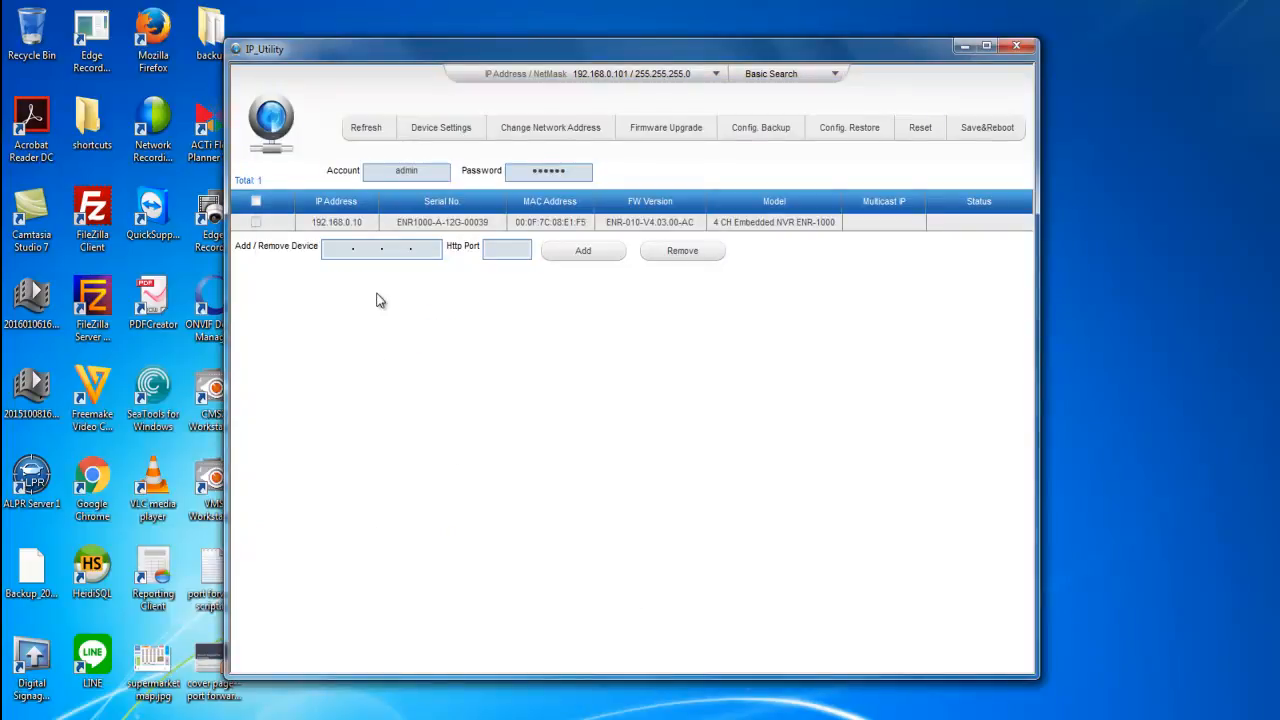
Open the web interface of the ENR-1000 from the IP_Utility device list and return to IP_Utility.
left_click(338, 223)
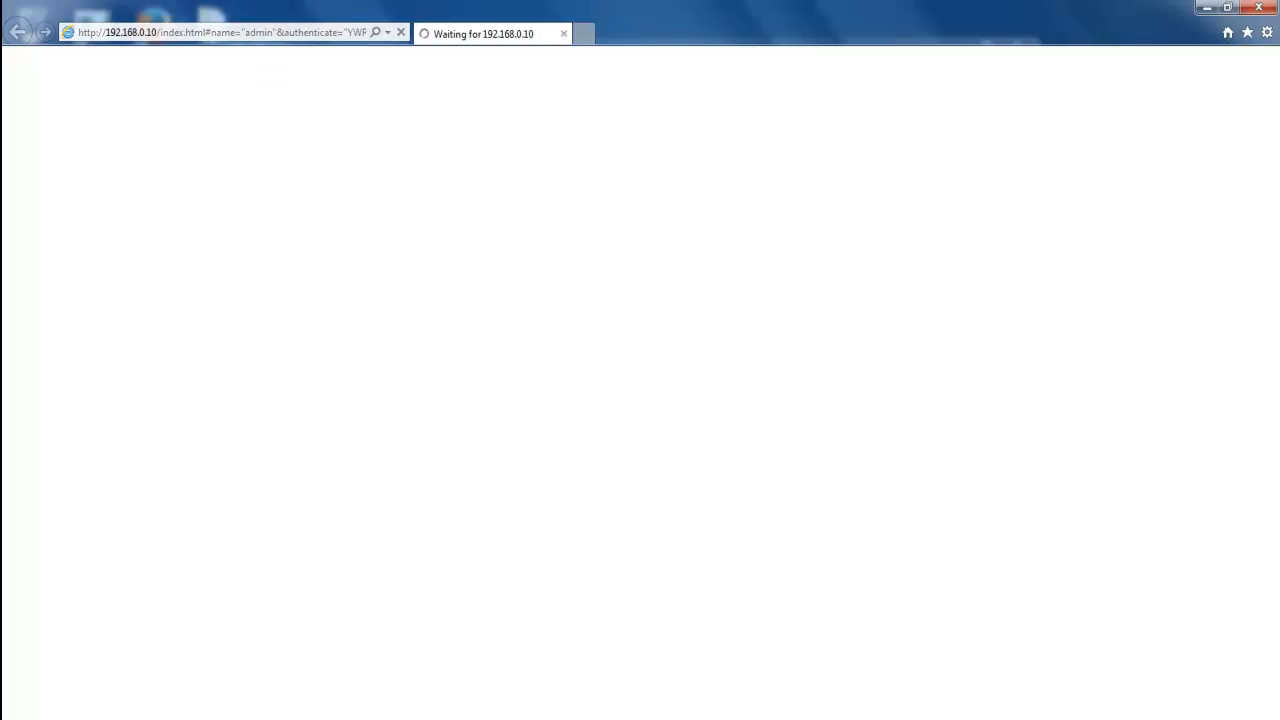
left_click(292, 719)
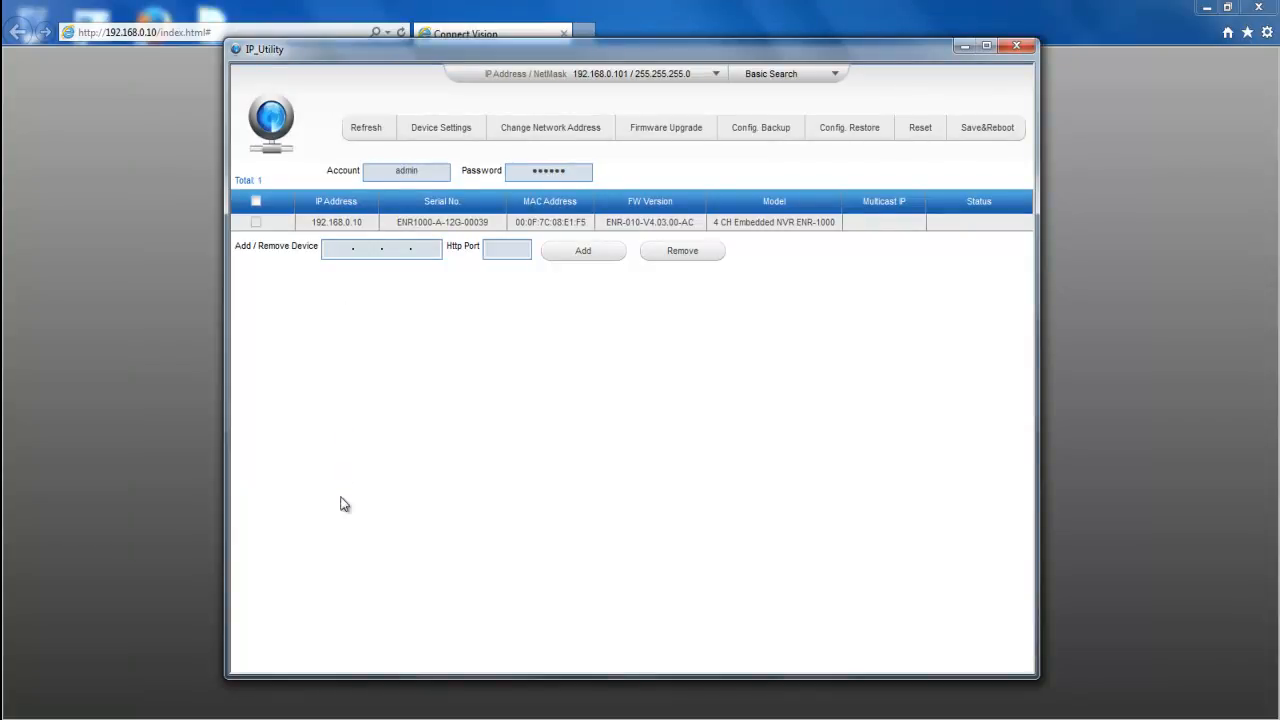
left_click(114, 325)
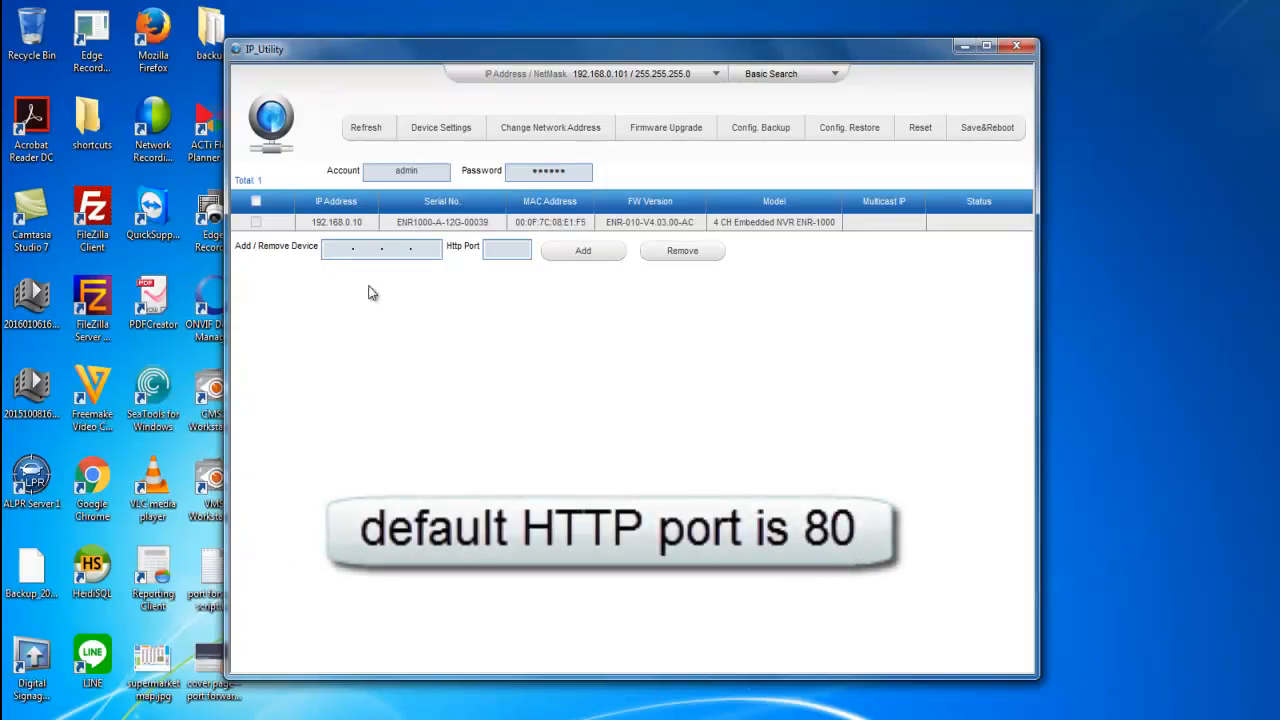
Switch to Internet Explorer and go to the recorder's address, 192.168.0.10.
right_click(76, 717)
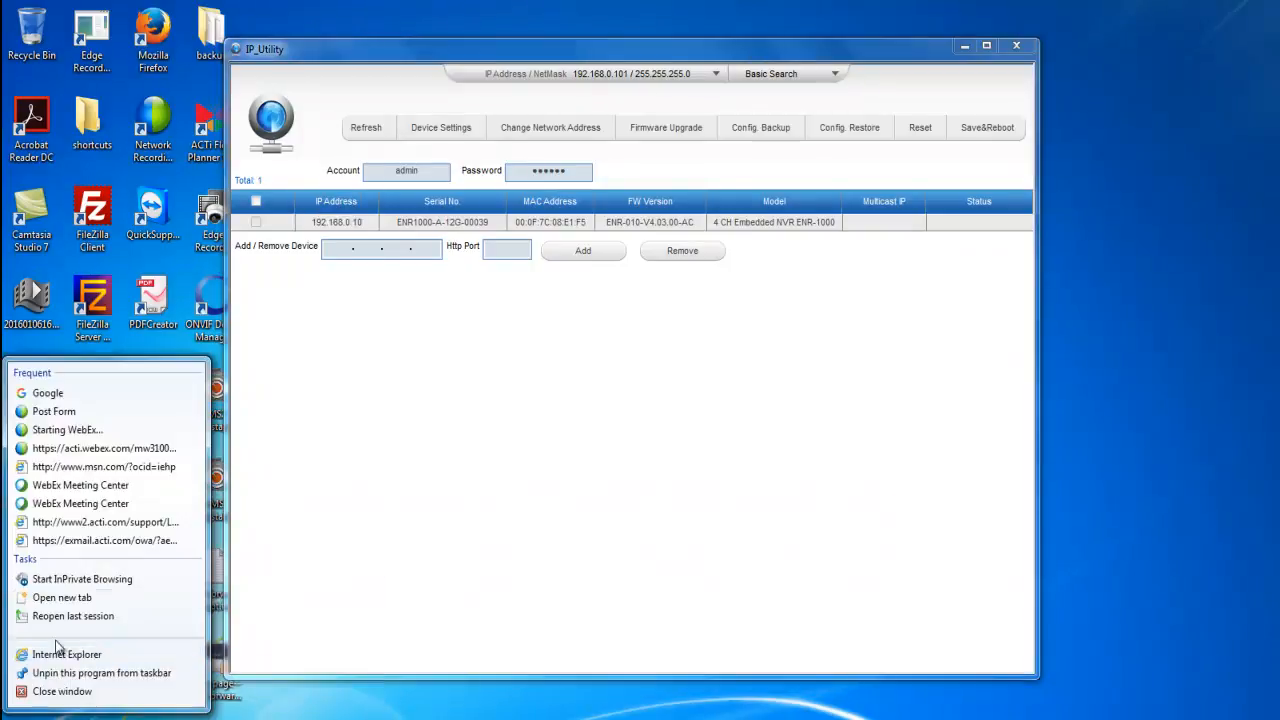
left_click(60, 655)
left_click(213, 28)
type("192.168.0.10")
key("Return")
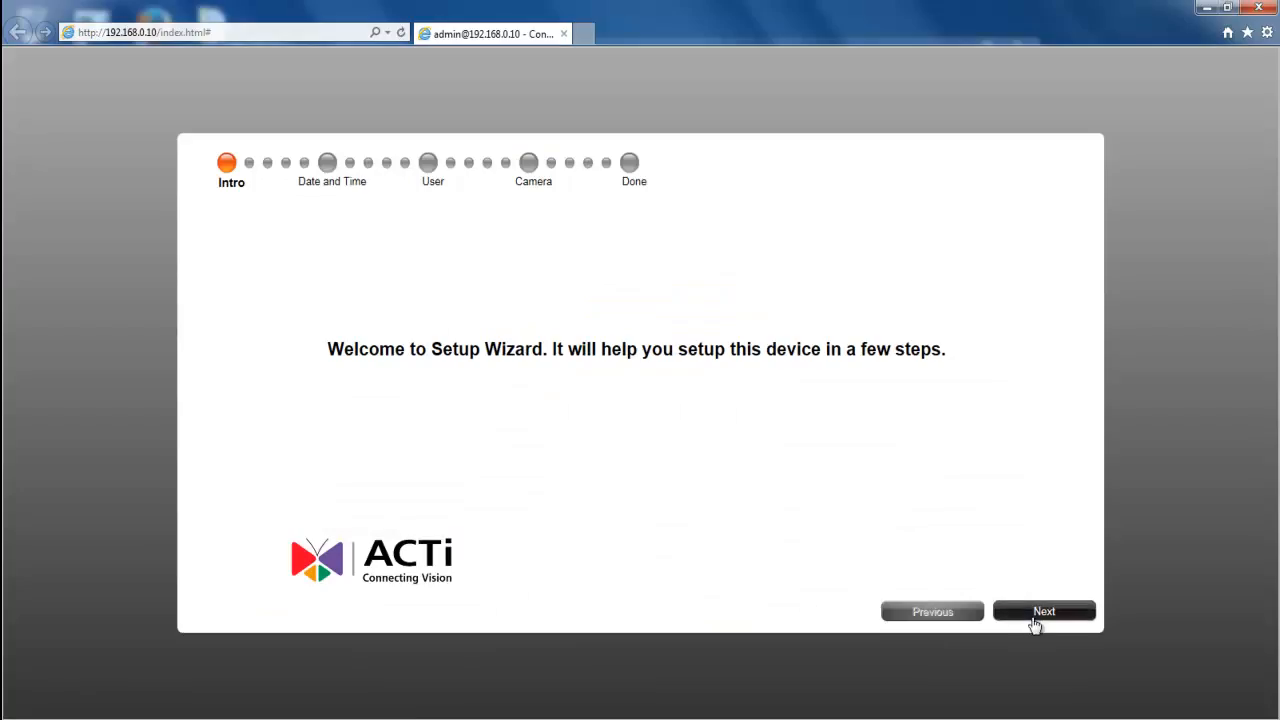
Go through the setup wizard keeping the (UTC+08:00) Asia/Taipei time zone, and finish it.
left_click(1036, 613)
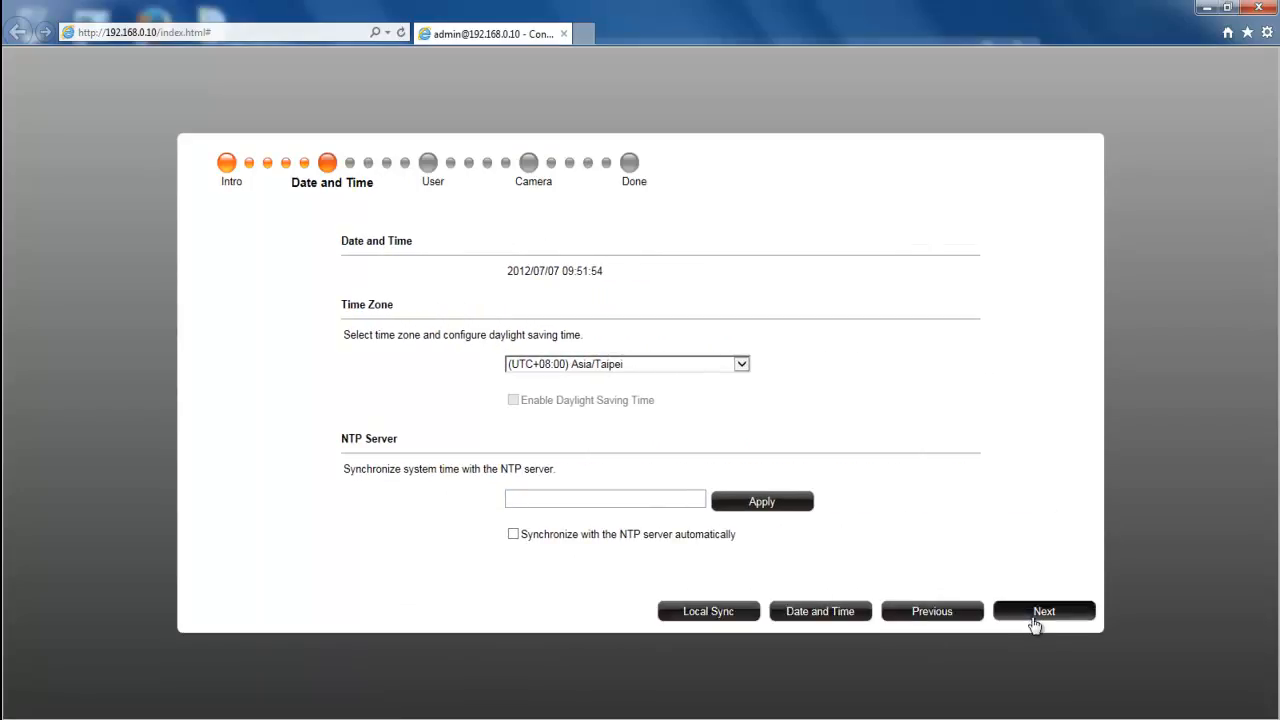
left_click(728, 368)
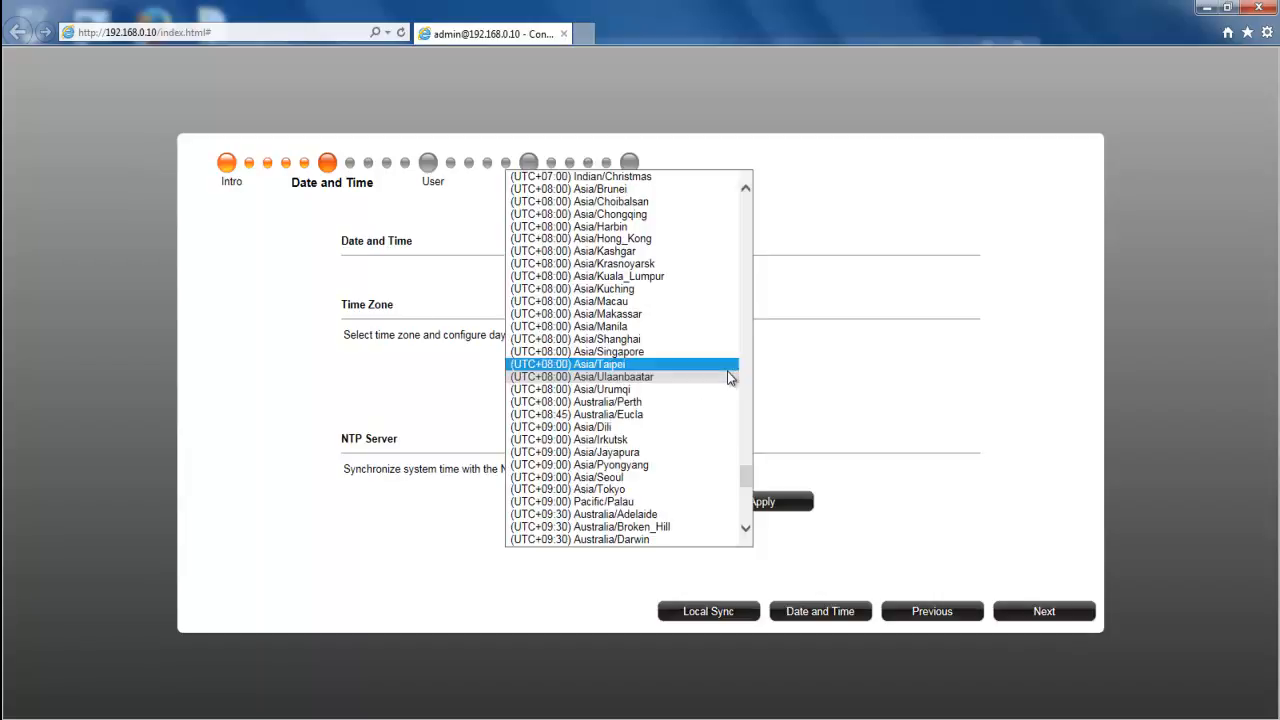
left_click(728, 368)
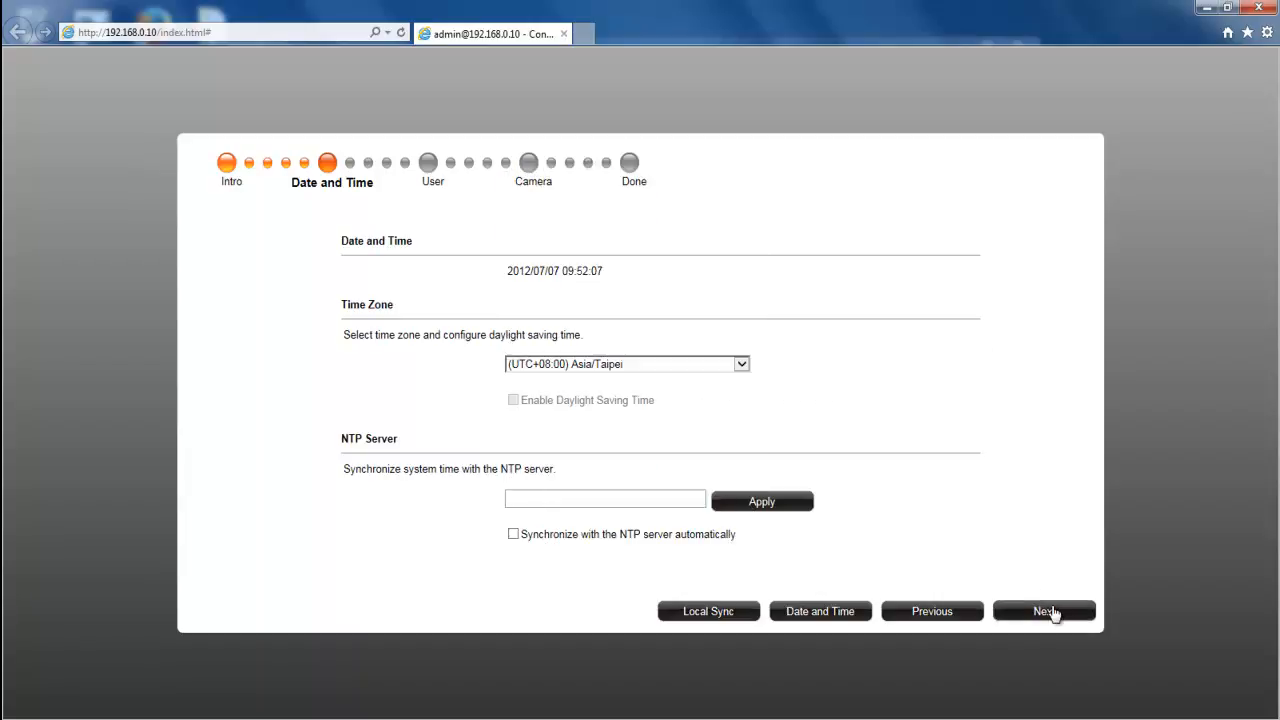
left_click(1048, 611)
left_click(1048, 611)
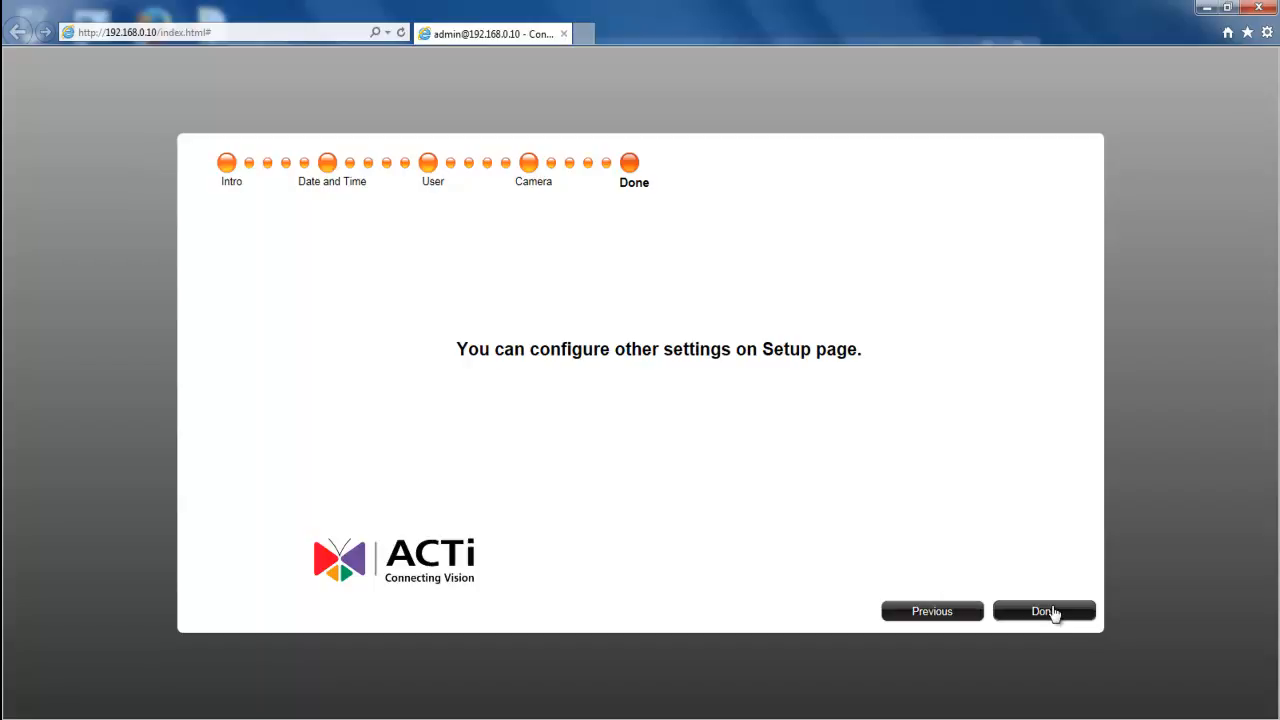
left_click(1045, 611)
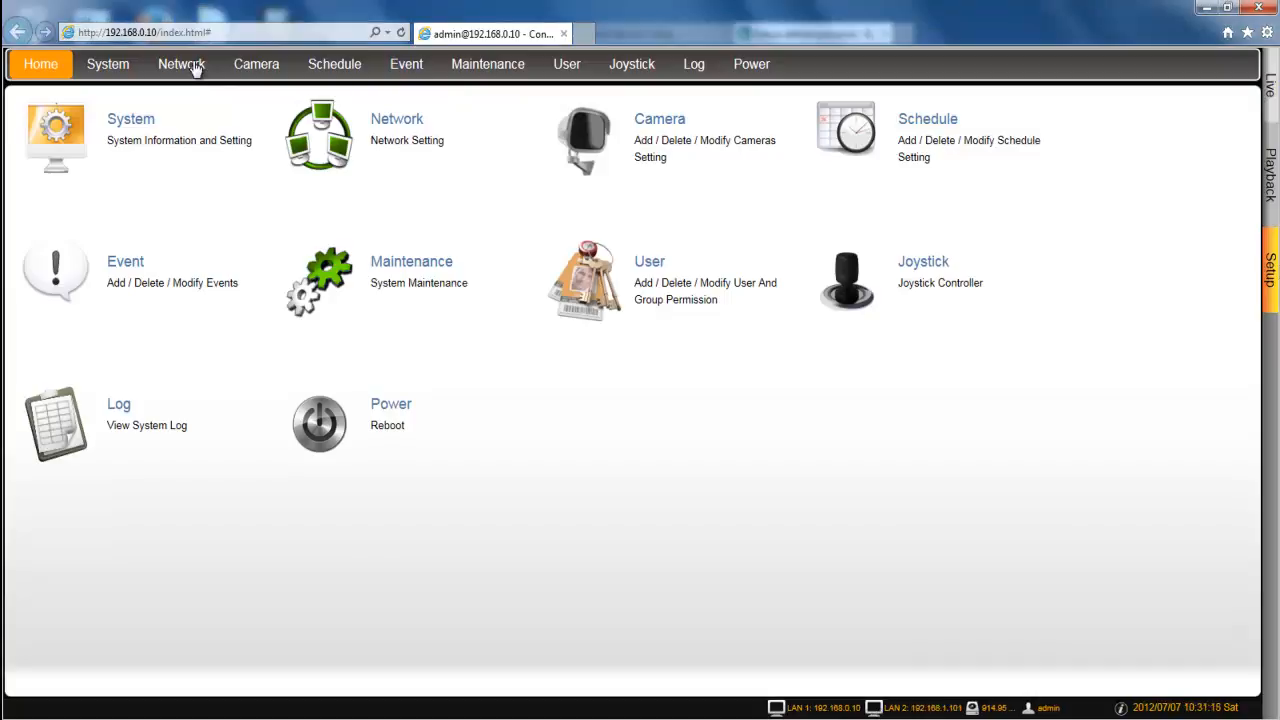
Clear the LAN 1 gateway address in the recorder's network connection settings and save, accepting the connection restart.
left_click(190, 64)
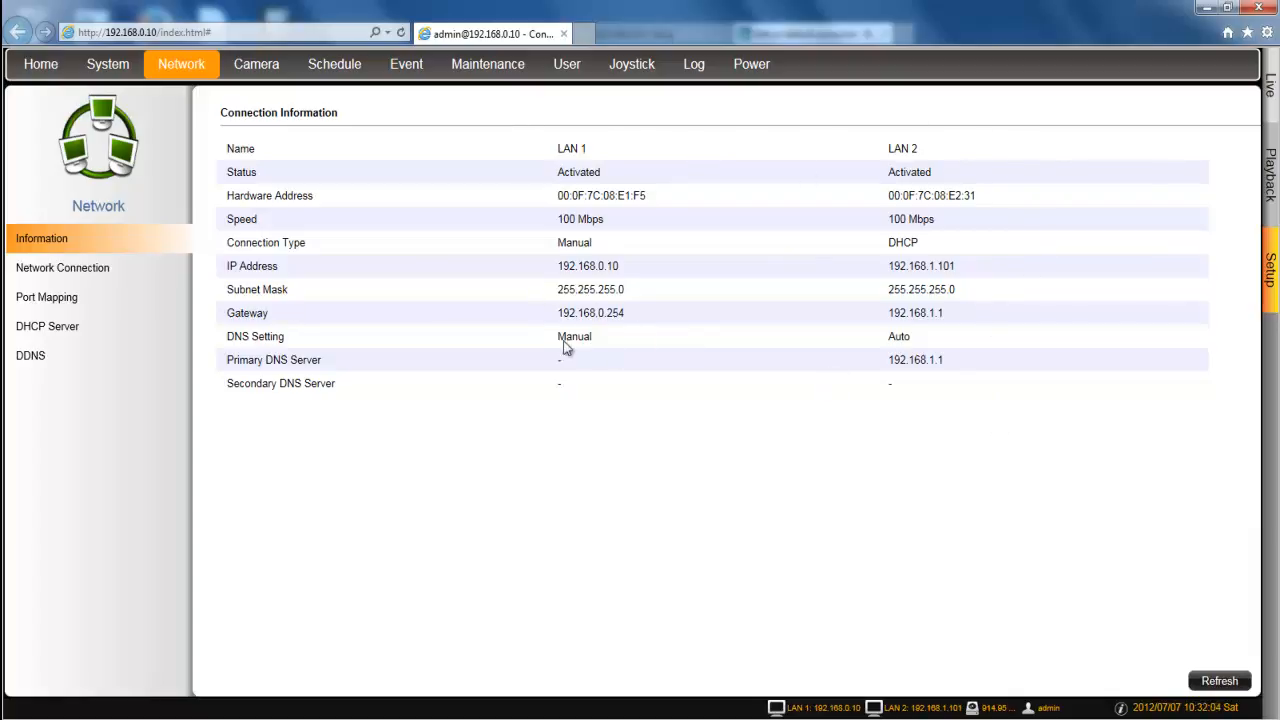
left_click(128, 267)
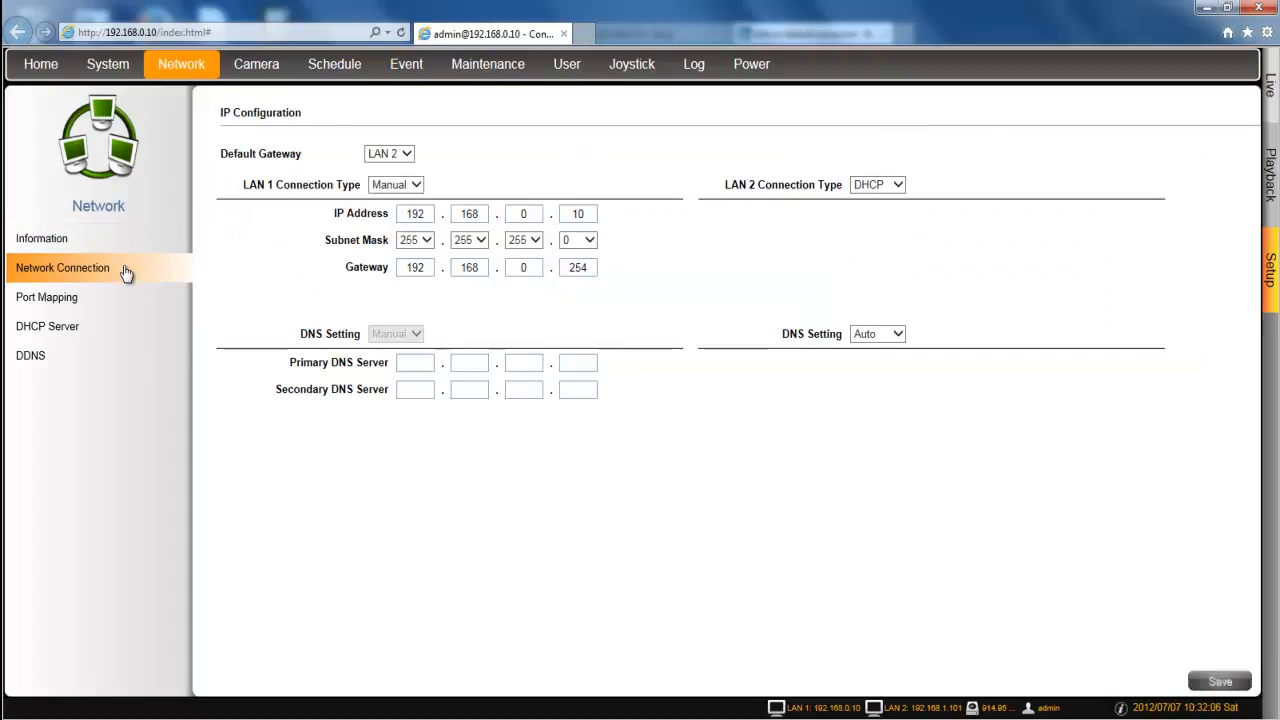
left_click(428, 270)
key("BackSpace")
key("BackSpace")
key("BackSpace")
left_click_drag(484, 268, 432, 266)
key("BackSpace")
left_click_drag(529, 270, 491, 270)
key("BackSpace")
left_click_drag(591, 270, 566, 270)
key("BackSpace")
left_click(657, 373)
left_click(1232, 681)
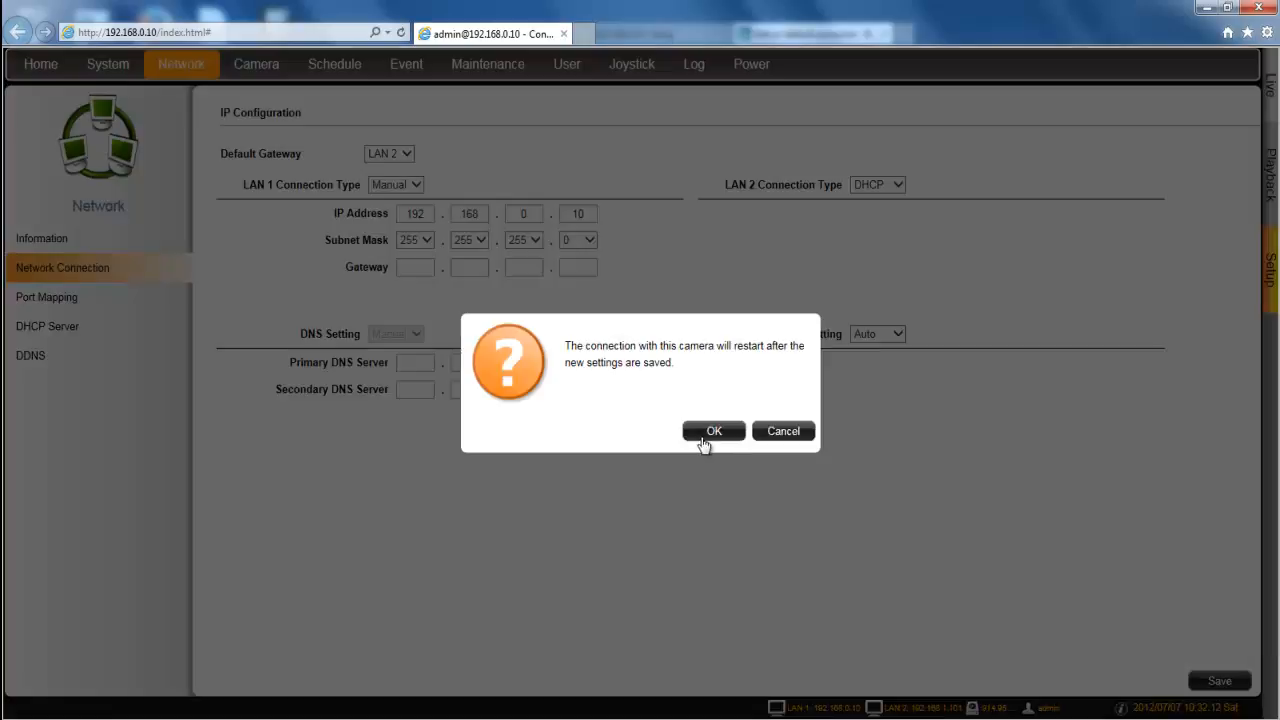
left_click(712, 430)
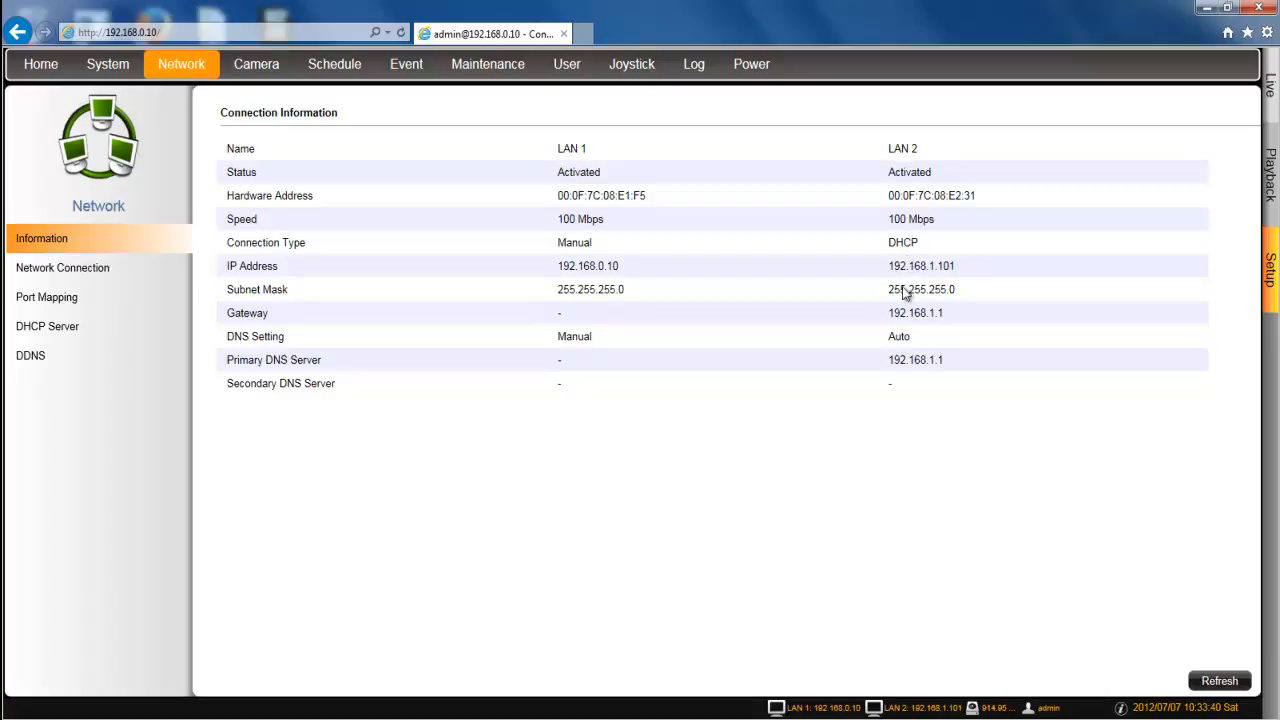
Set the LAN 2 connection type to Manual with IP address 192.168.1.101 and gateway 192.168.1.1.
left_click(76, 278)
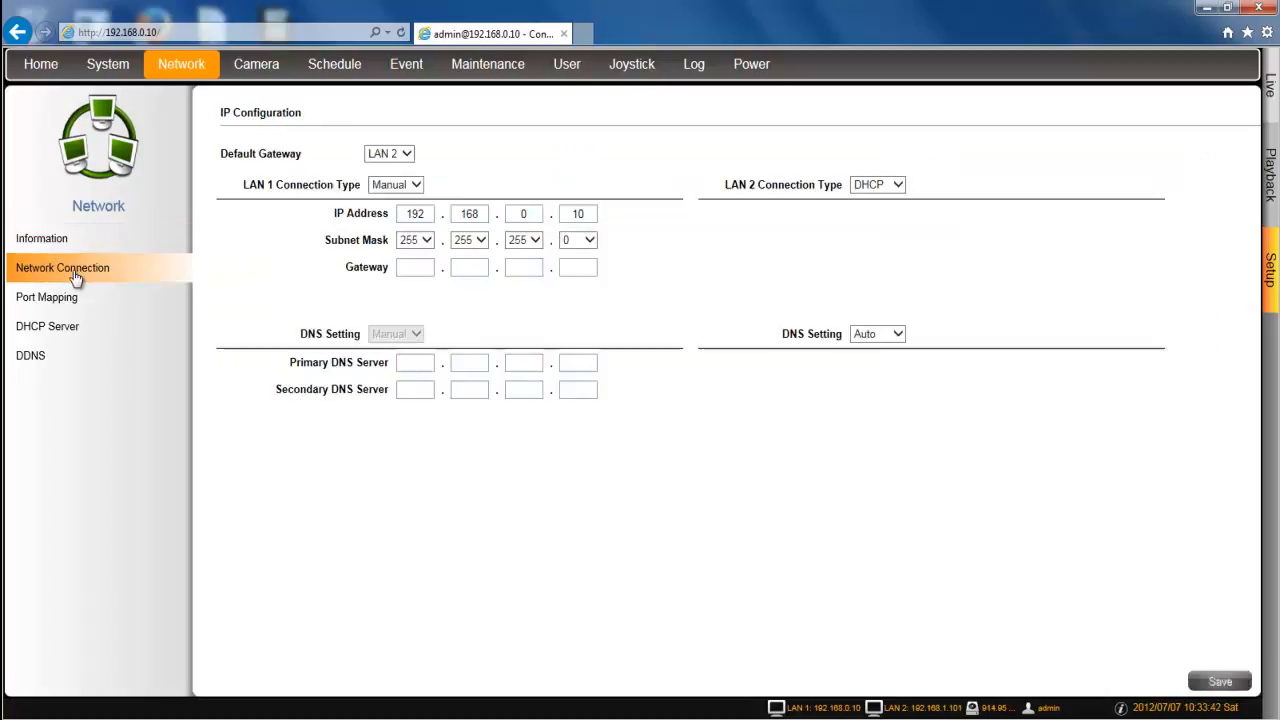
left_click(880, 186)
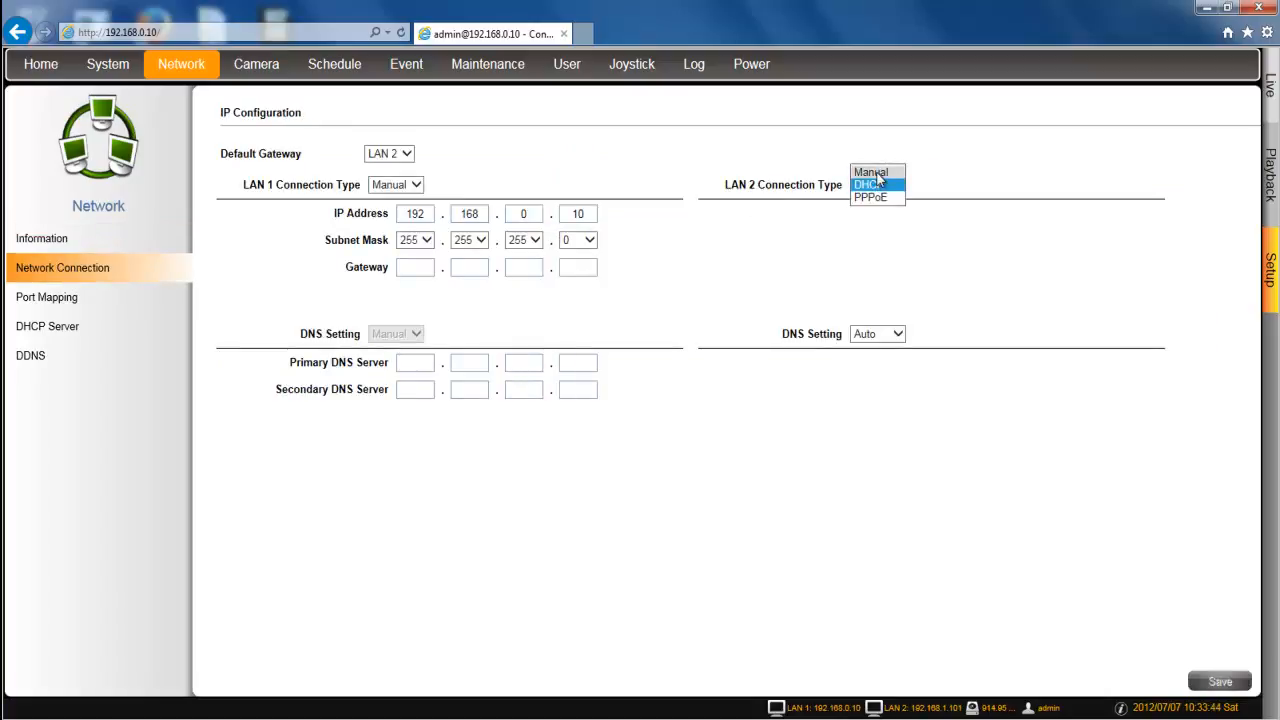
left_click(872, 173)
double_click(1070, 267)
type("1")
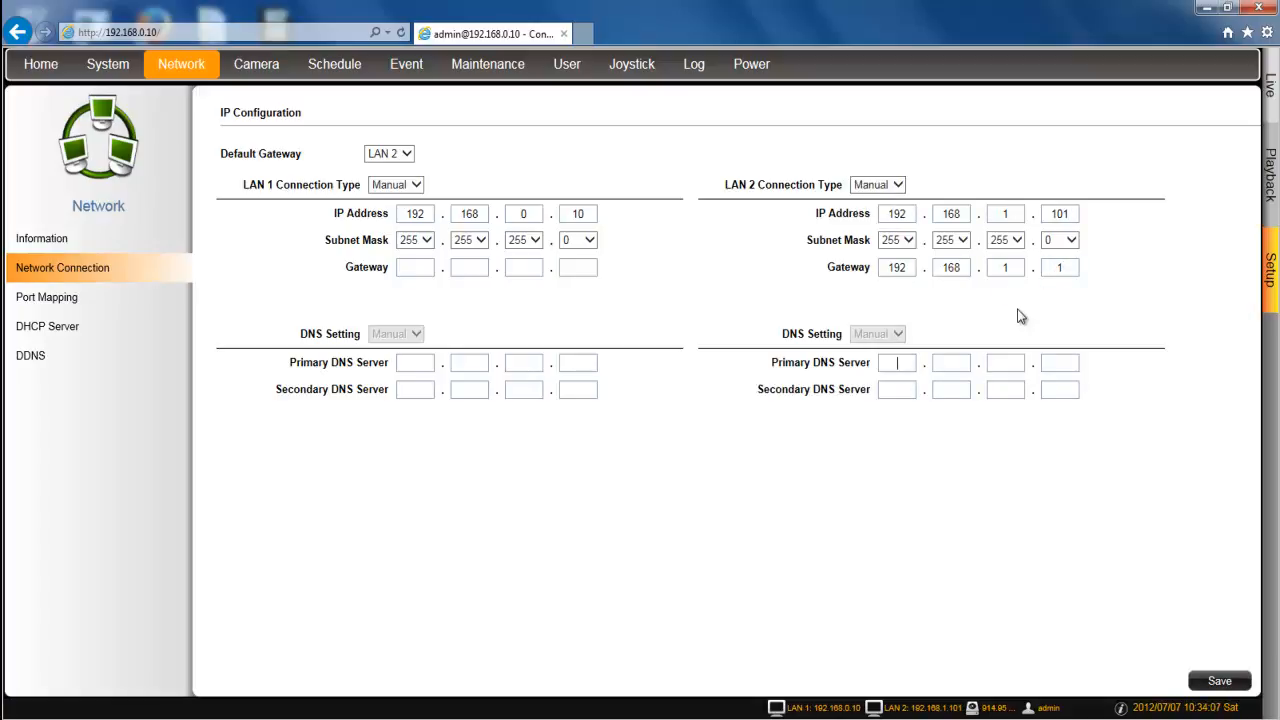
Set the LAN 2 DNS servers to 8.8.8.8 and 8.8.4.4, save, and reopen the network connection settings.
key("Tab")
type("8.8.8.8")
key("Tab")
type("8.8.4.4")
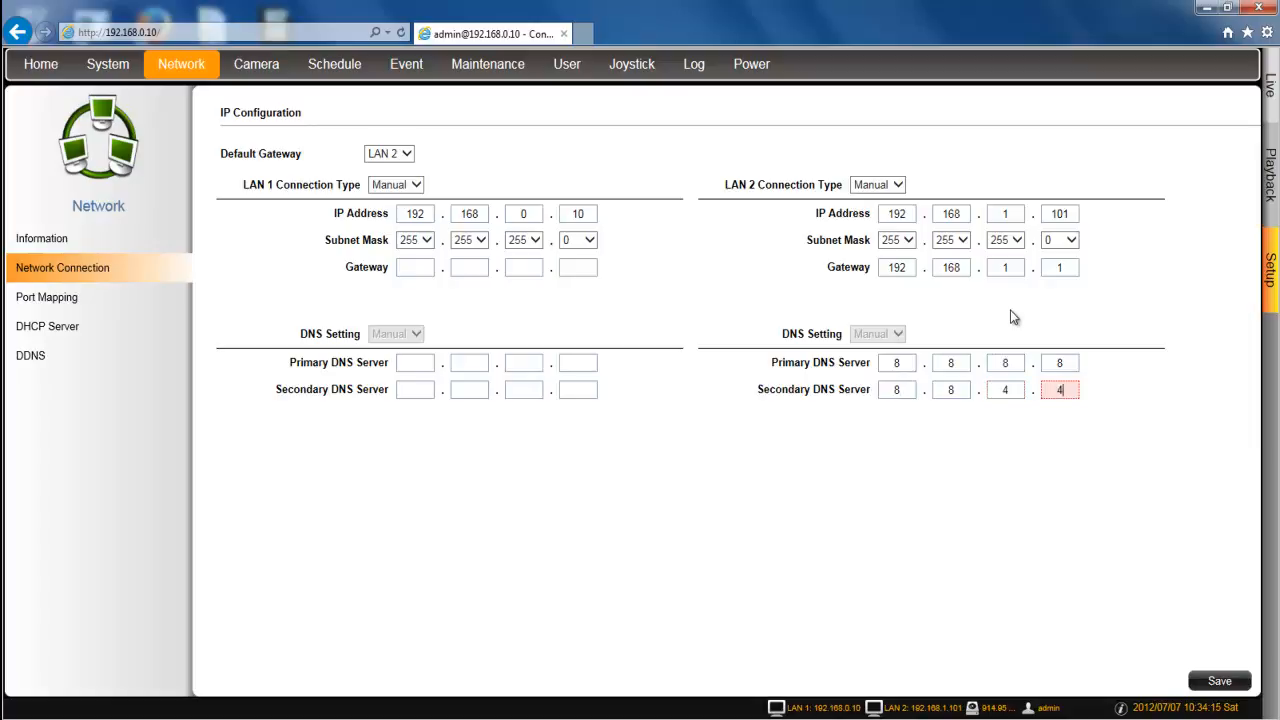
left_click(1222, 682)
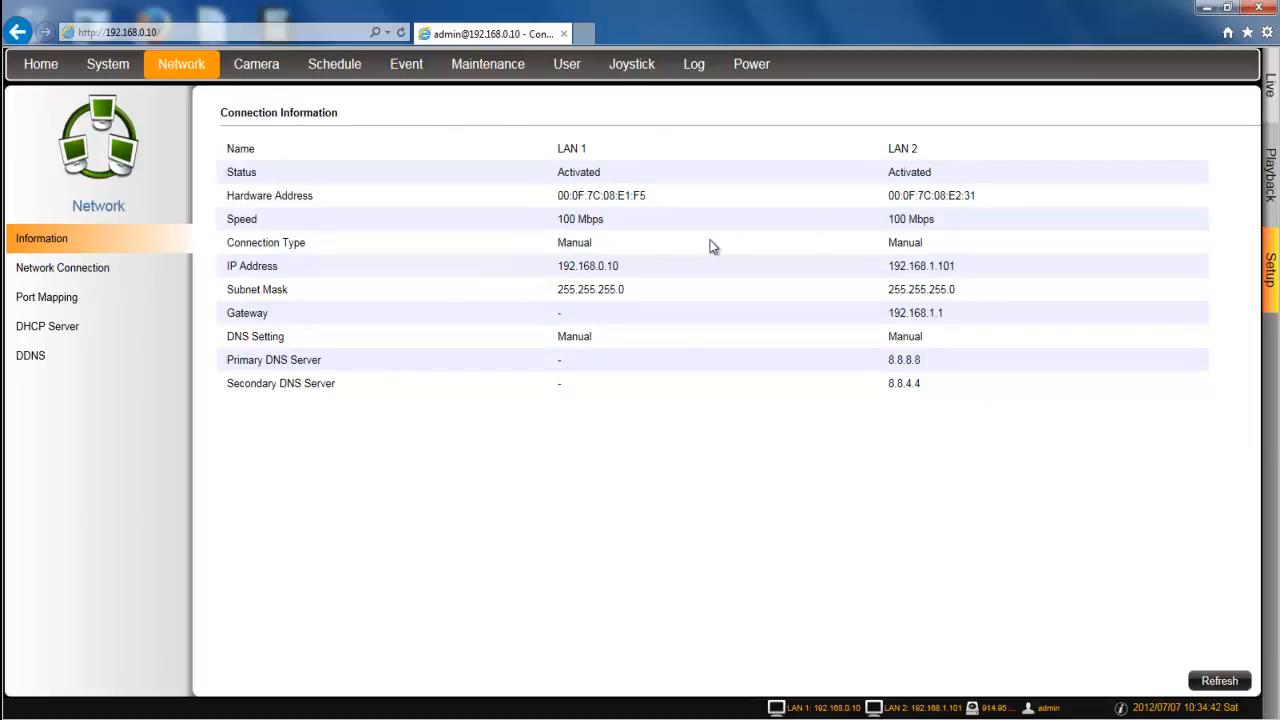
left_click(113, 272)
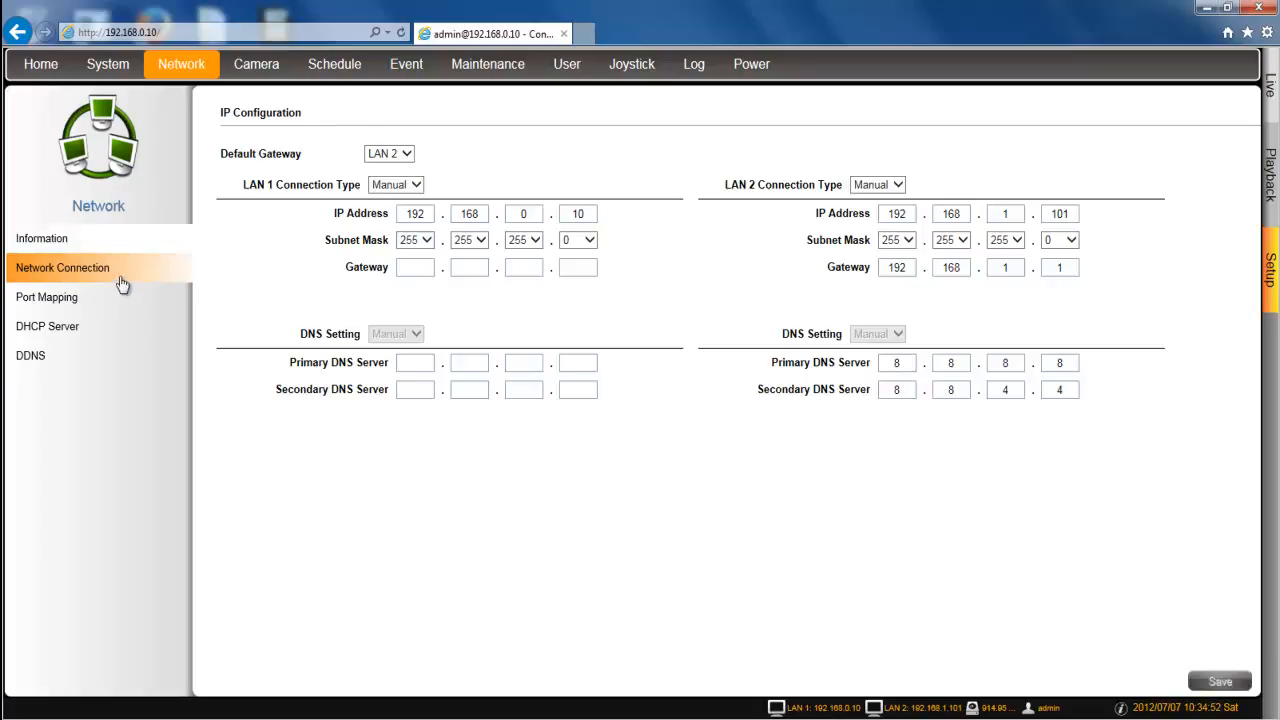
Review the recorder's DHCP Server settings and its Port Mapping settings.
left_click(88, 334)
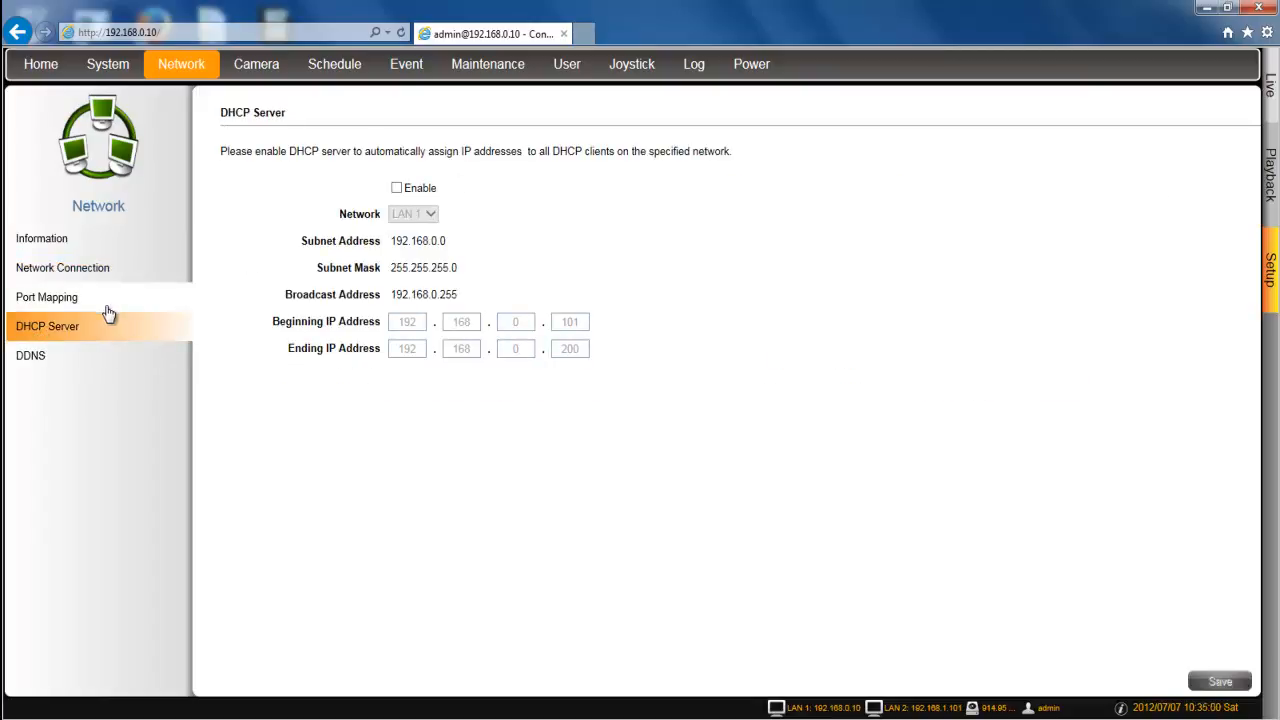
left_click(75, 300)
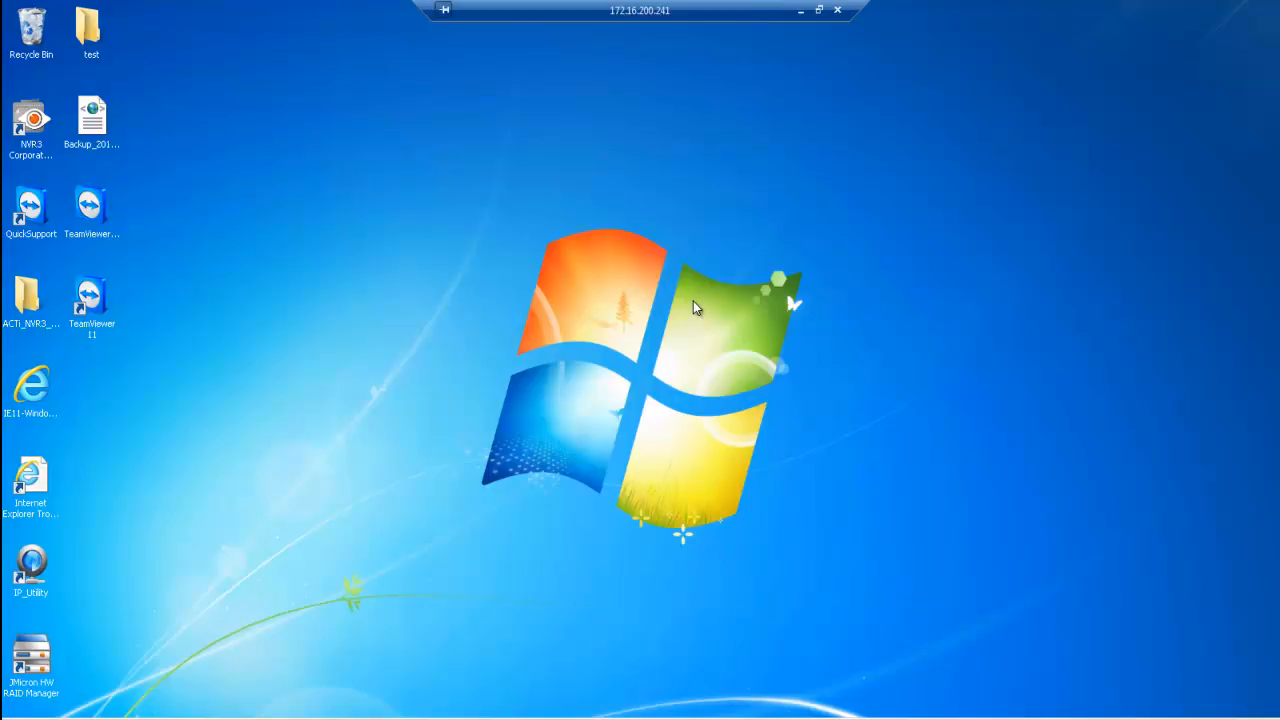
Switch to the remote Windows desktop 172.16.200.241 and open Control Panel's list of network adapter connections.
left_click(22, 716)
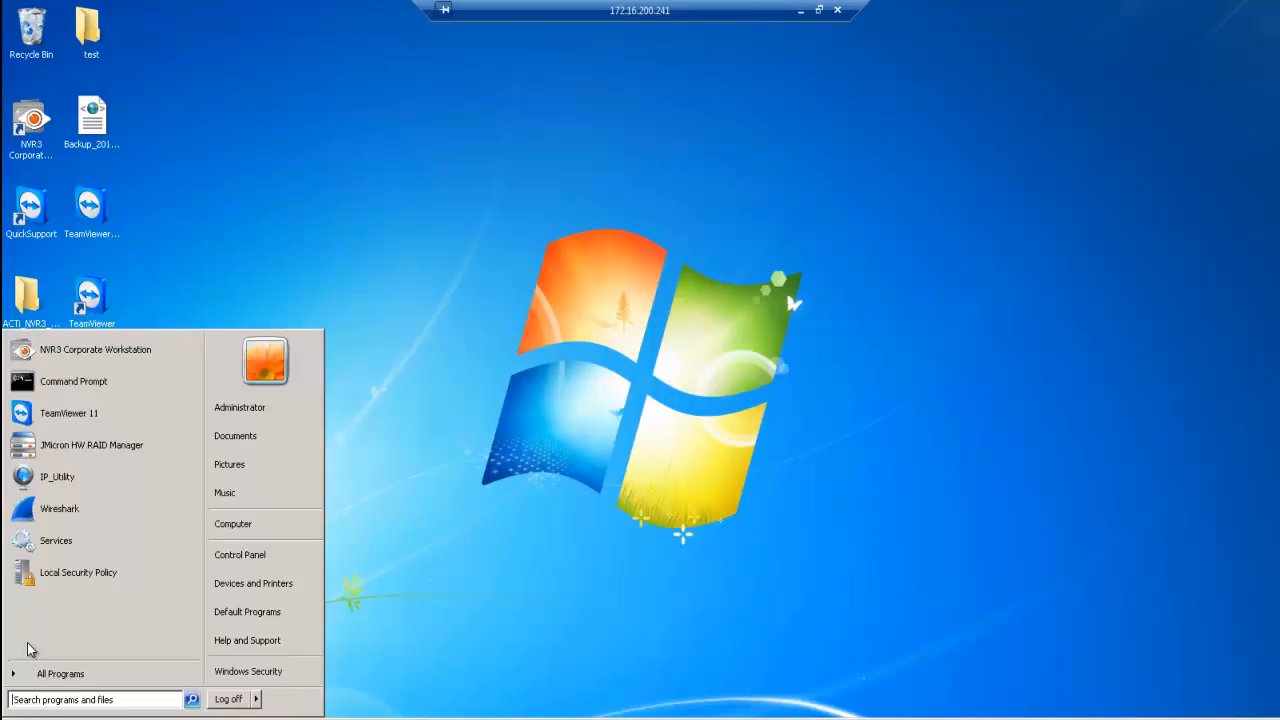
left_click(264, 553)
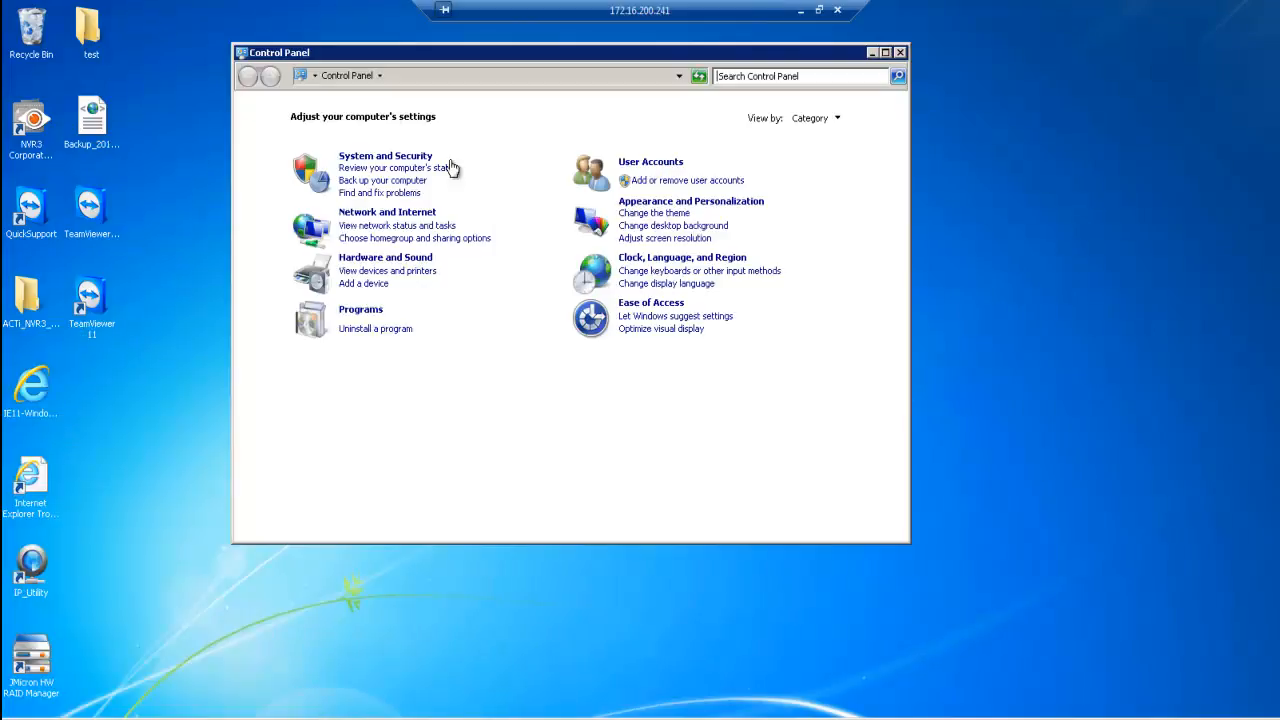
left_click(377, 210)
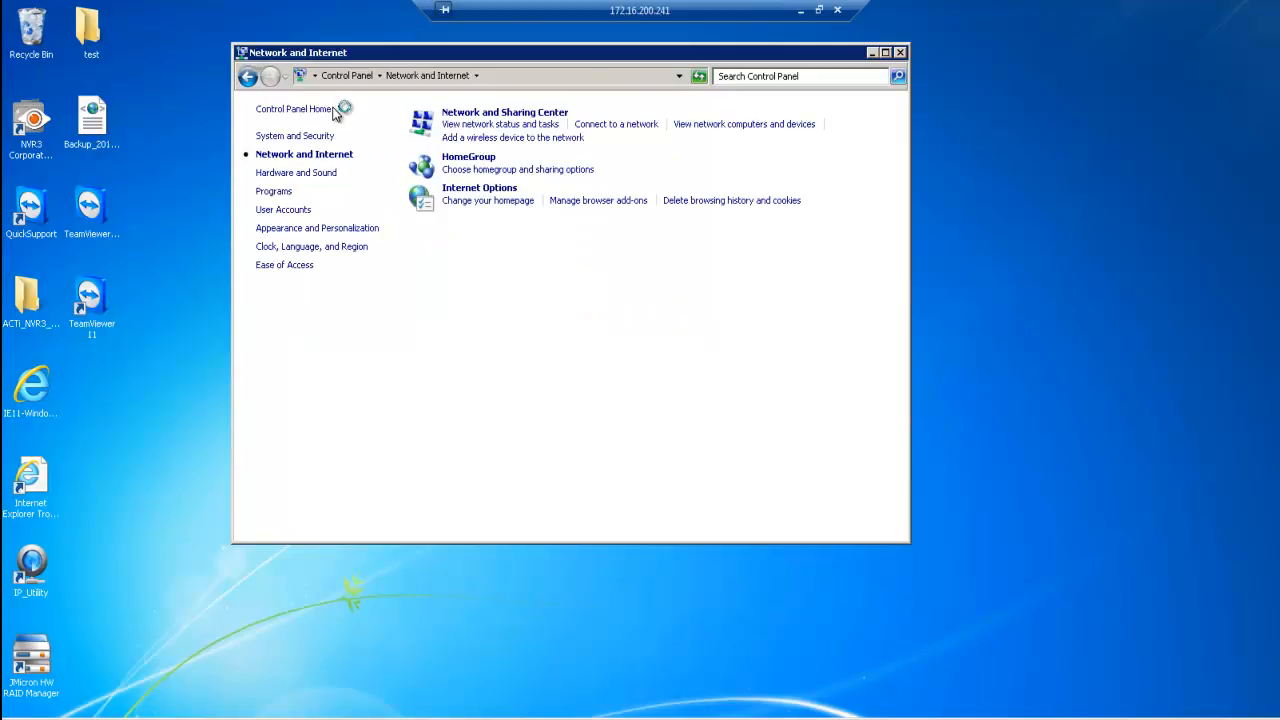
left_click(328, 140)
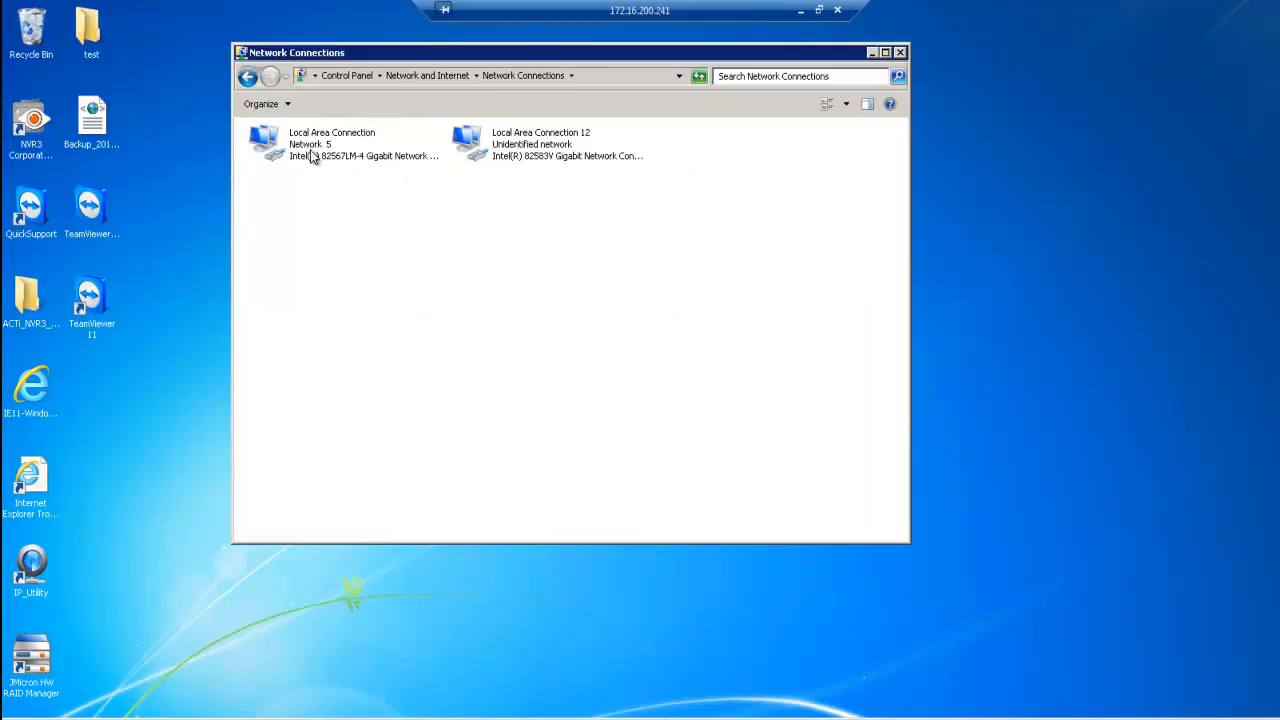
Examine the Internet Protocol Version 4 (TCP/IPv4) properties of Local Area Connection 12.
left_click(524, 145)
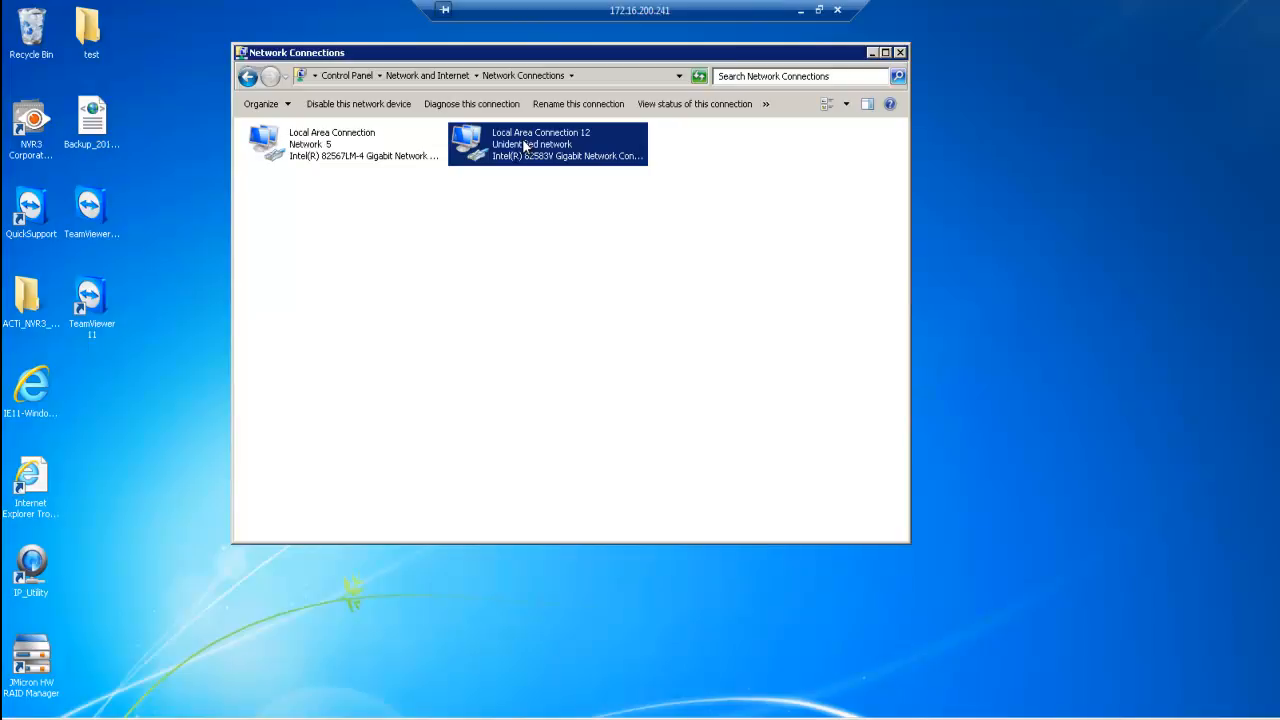
right_click(524, 145)
left_click(556, 274)
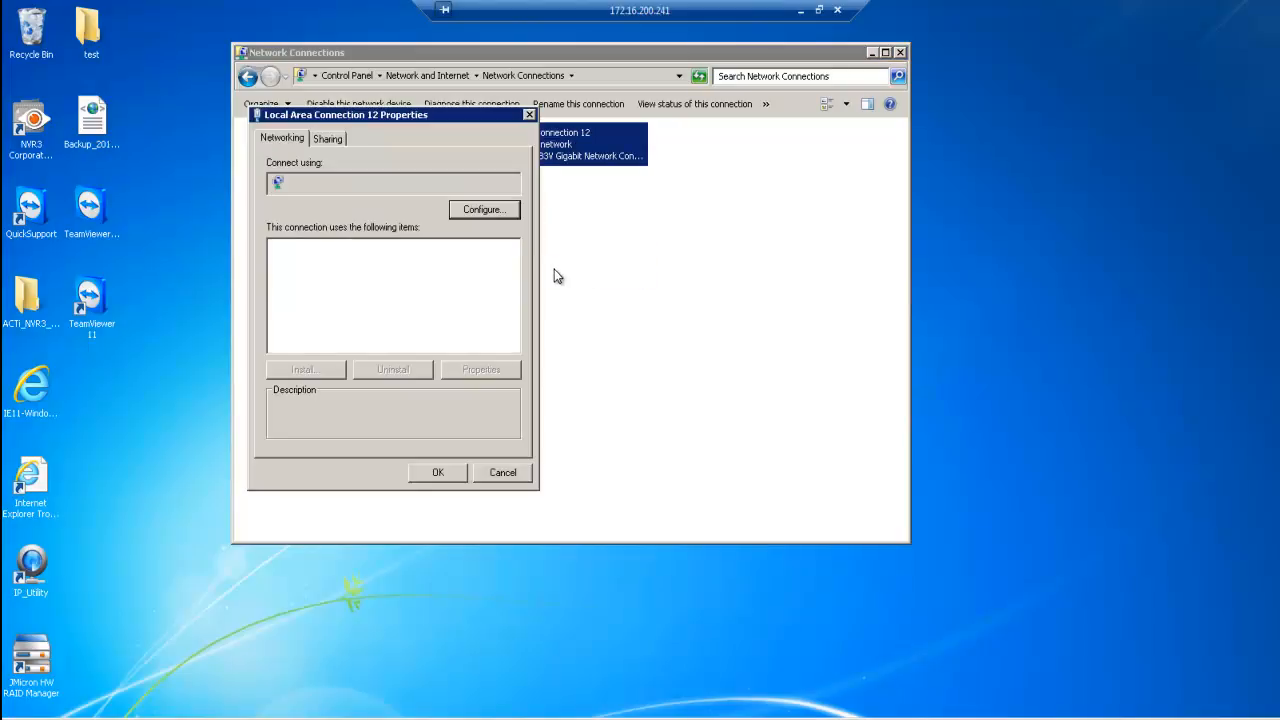
double_click(423, 331)
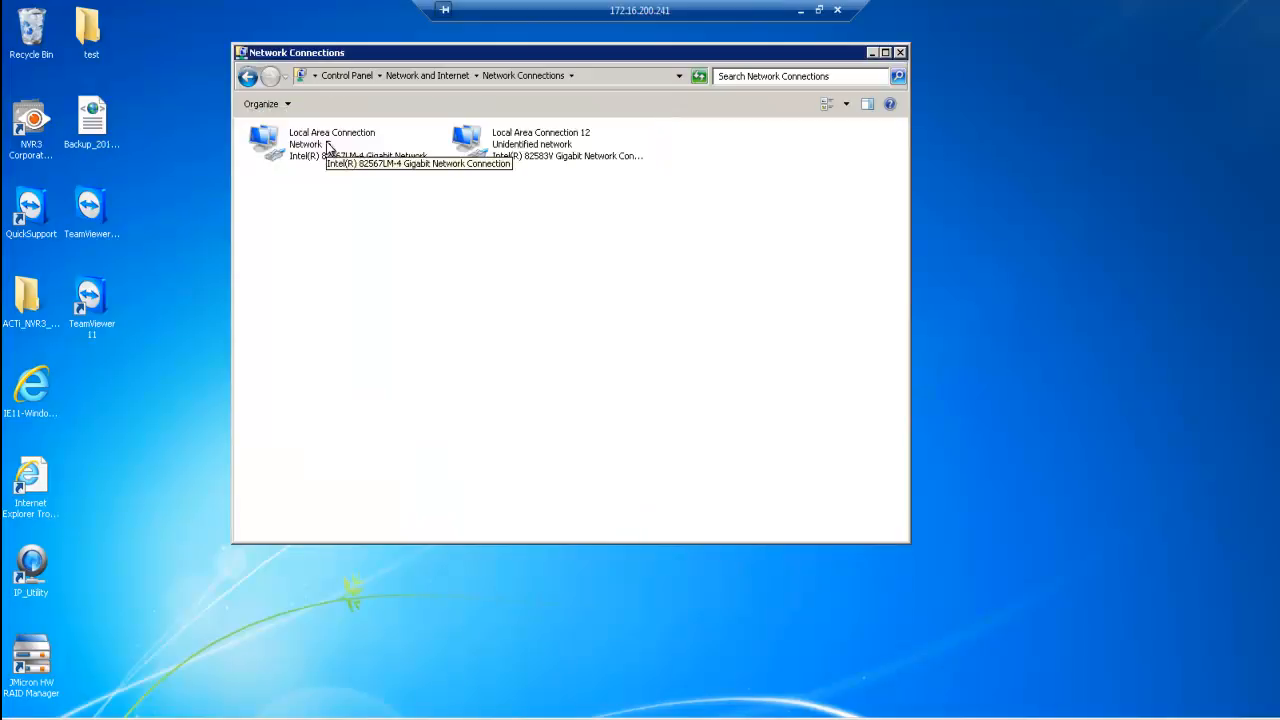
Try to switch Local Area Connection's IPv4 settings to automatic IP and DNS addressing, and close its properties.
left_click(327, 147)
right_click(327, 147)
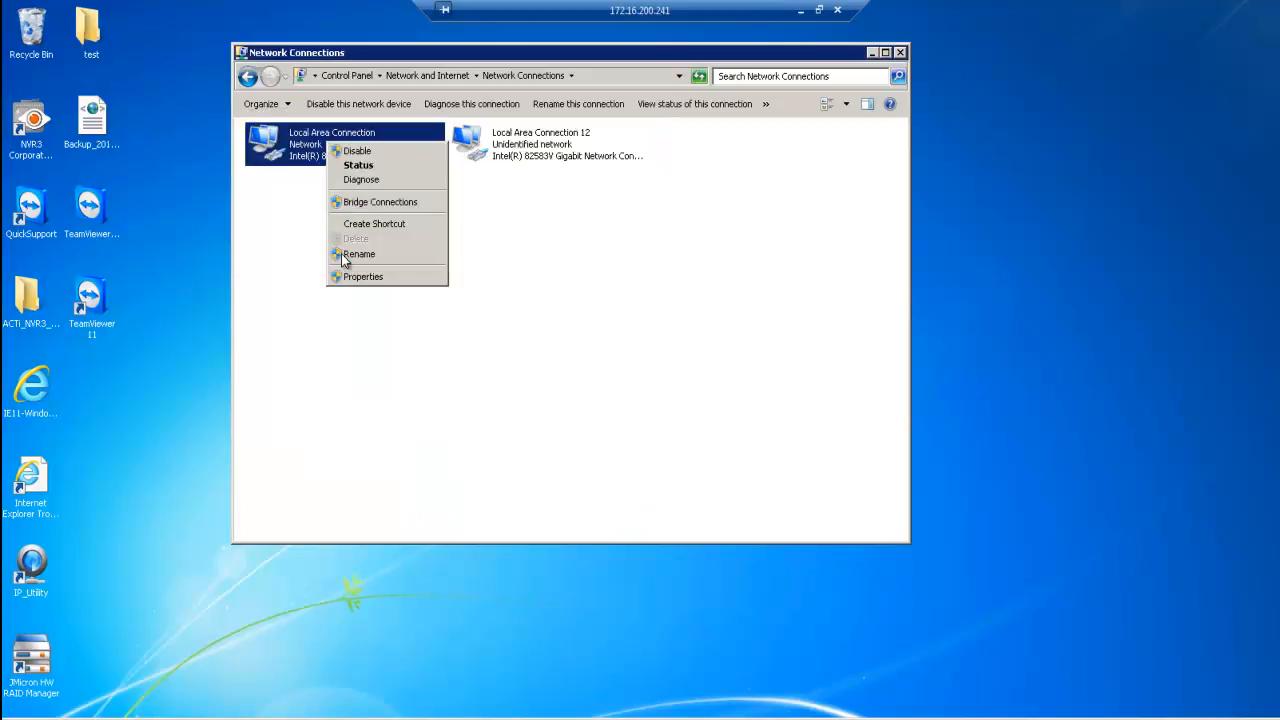
left_click(356, 279)
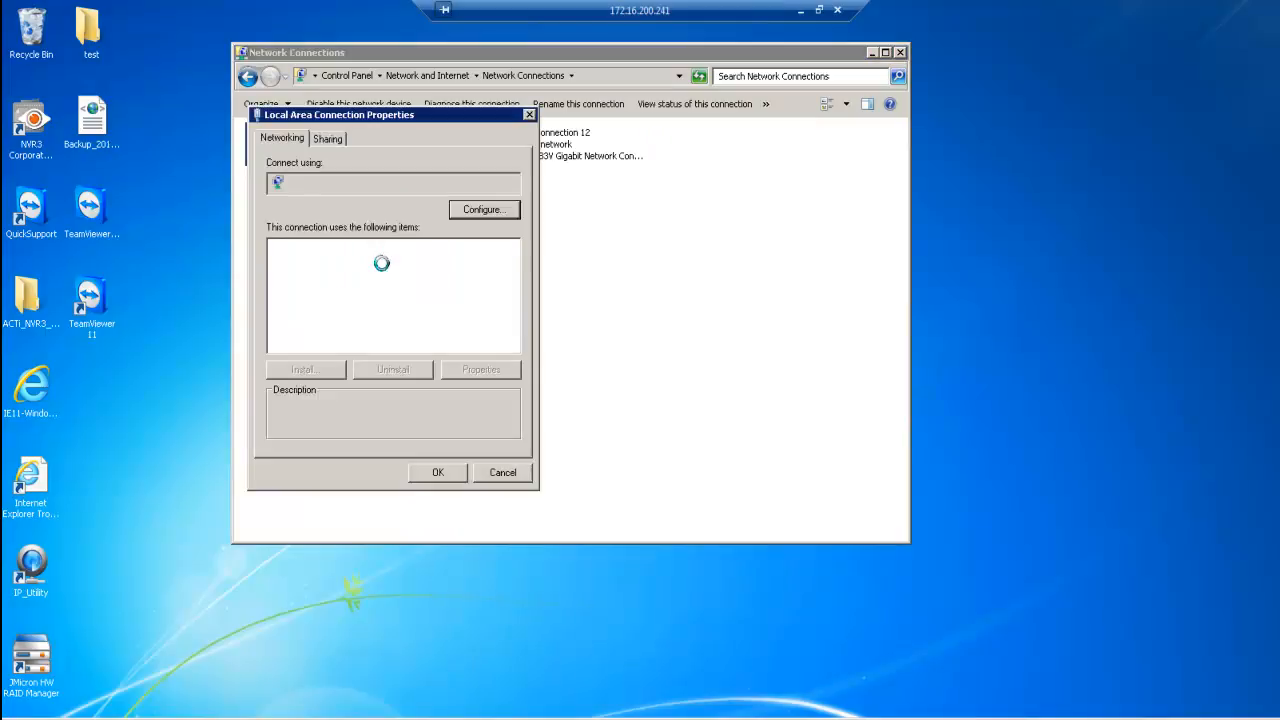
double_click(399, 336)
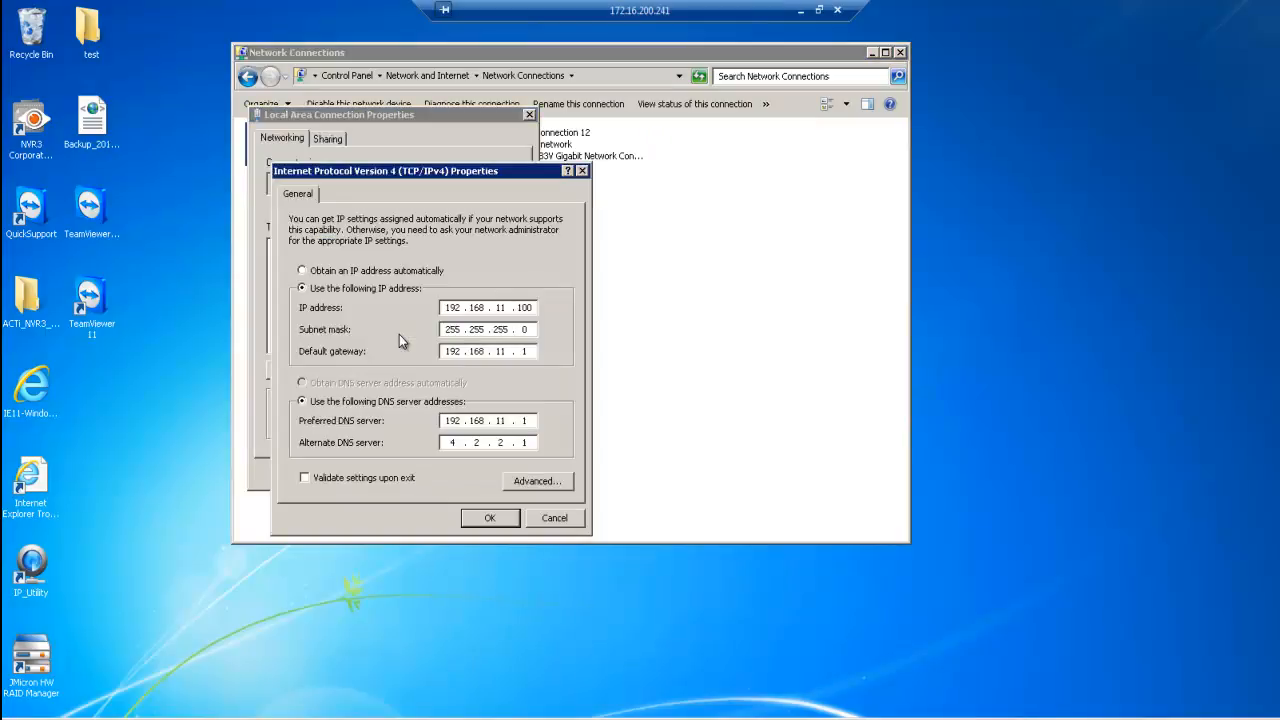
left_click(435, 270)
left_click(401, 384)
left_click(490, 517)
left_click(503, 473)
left_click(431, 456)
left_click(171, 606)
Run ipconfig in Command Prompt to read the adapters' addresses, and minimize the window.
left_click(24, 718)
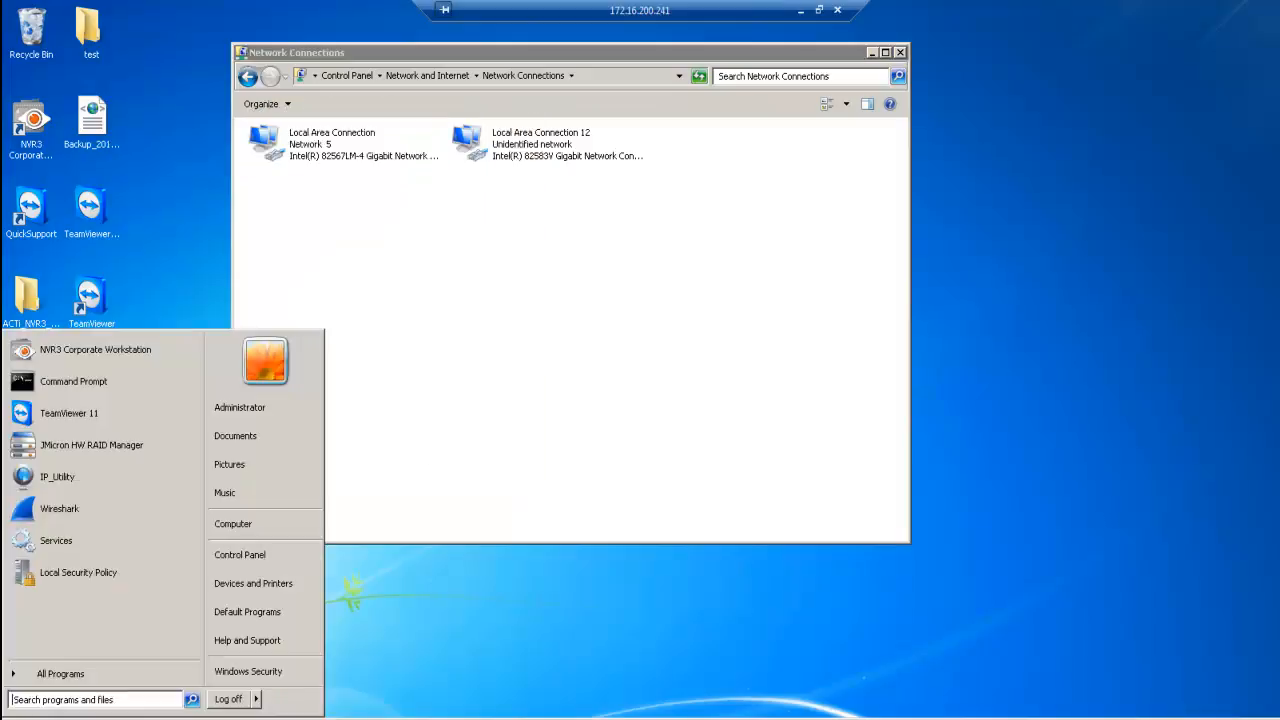
left_click(123, 378)
type("ipconfig")
key("Return")
scroll(428, 306, "up", 1)
scroll(428, 306, "down", 1)
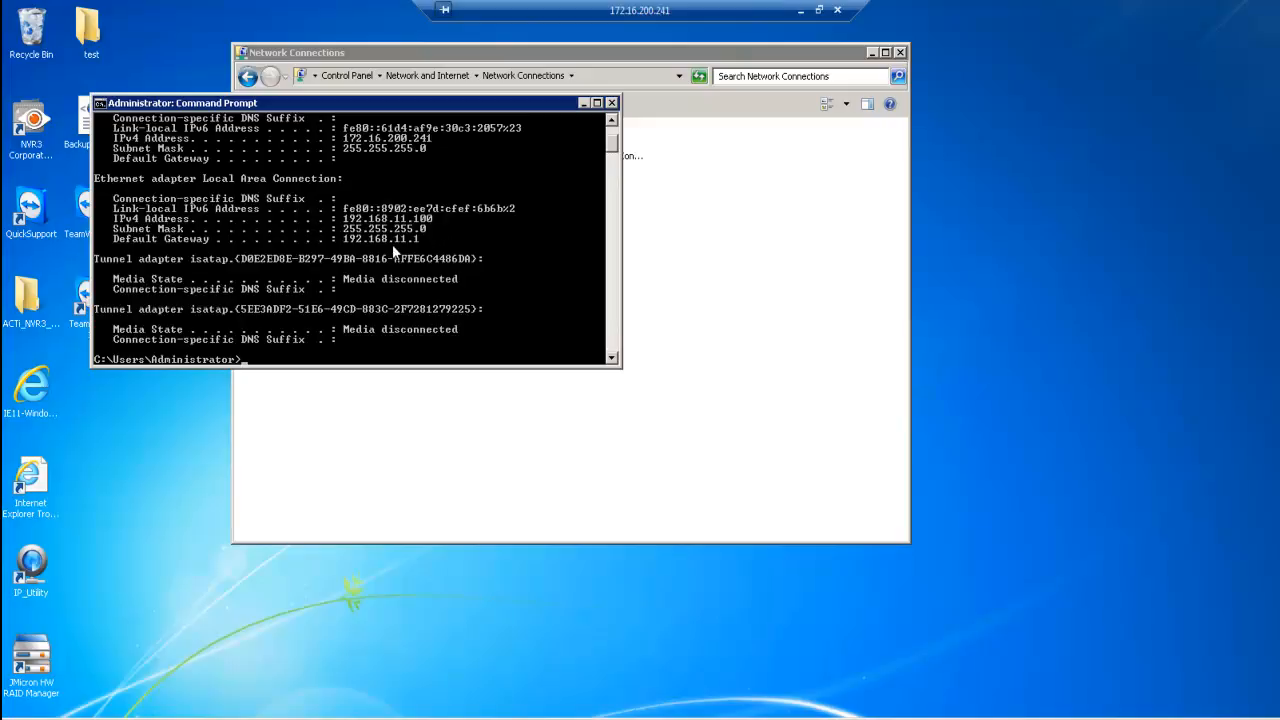
left_click(582, 102)
Open Local Area Connection's IPv4 properties and compare its address, subnet mask and gateway with the ipconfig output.
right_click(351, 138)
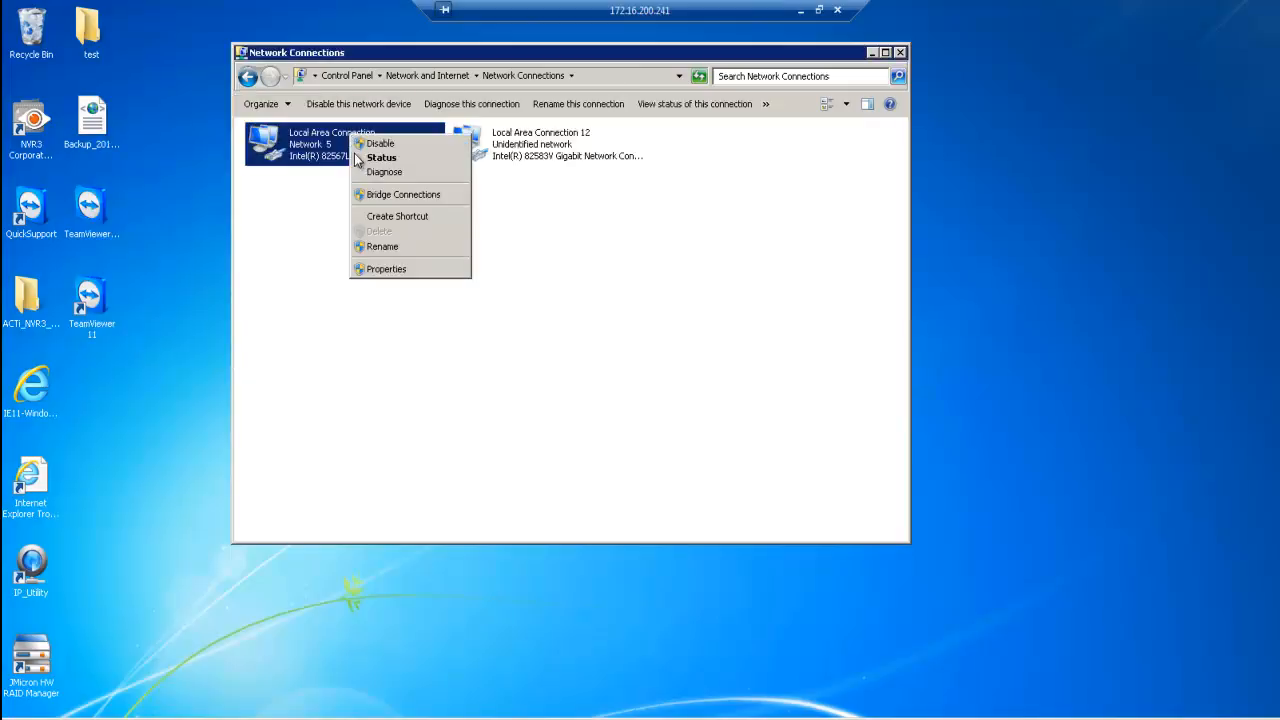
left_click(386, 269)
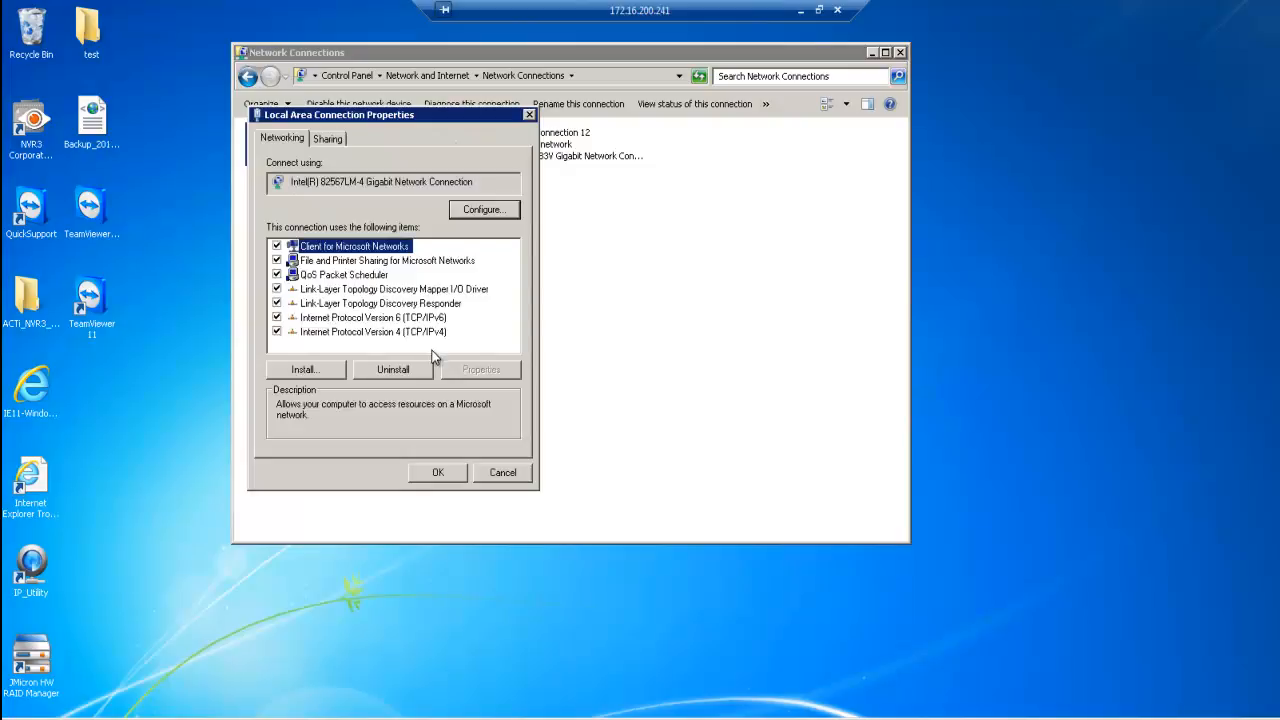
double_click(430, 333)
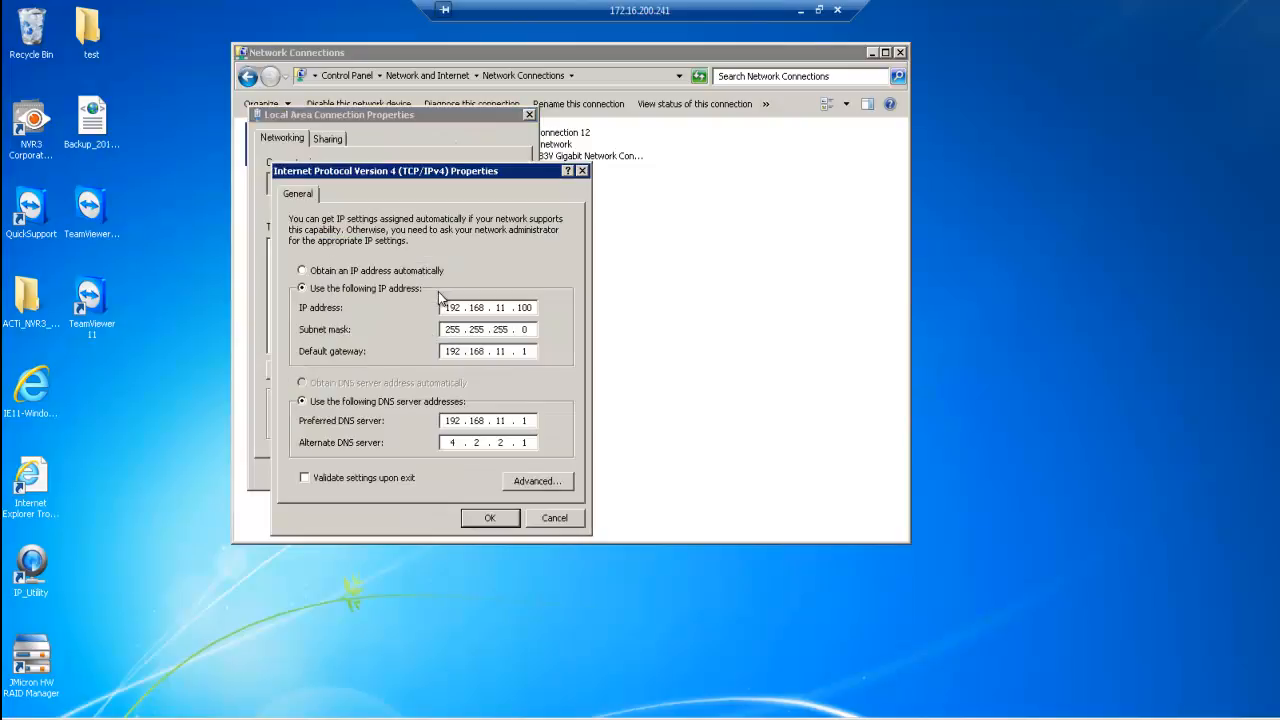
left_click(193, 718)
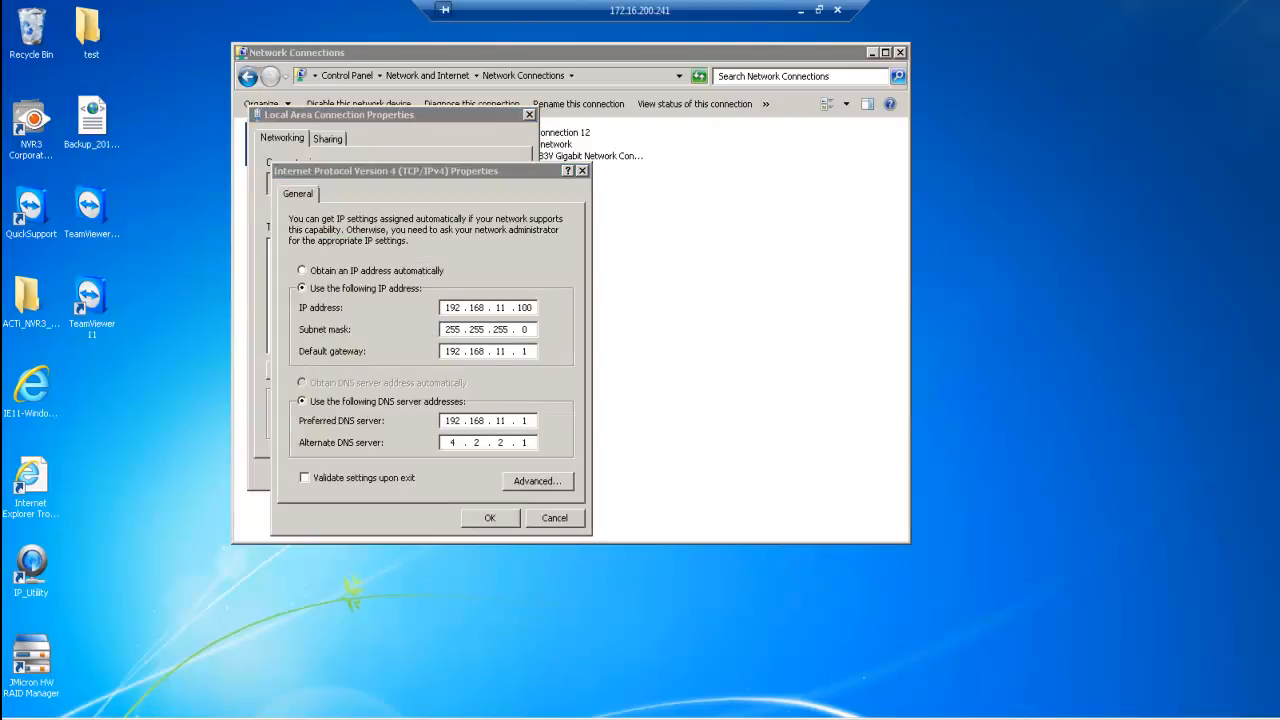
left_click(295, 700)
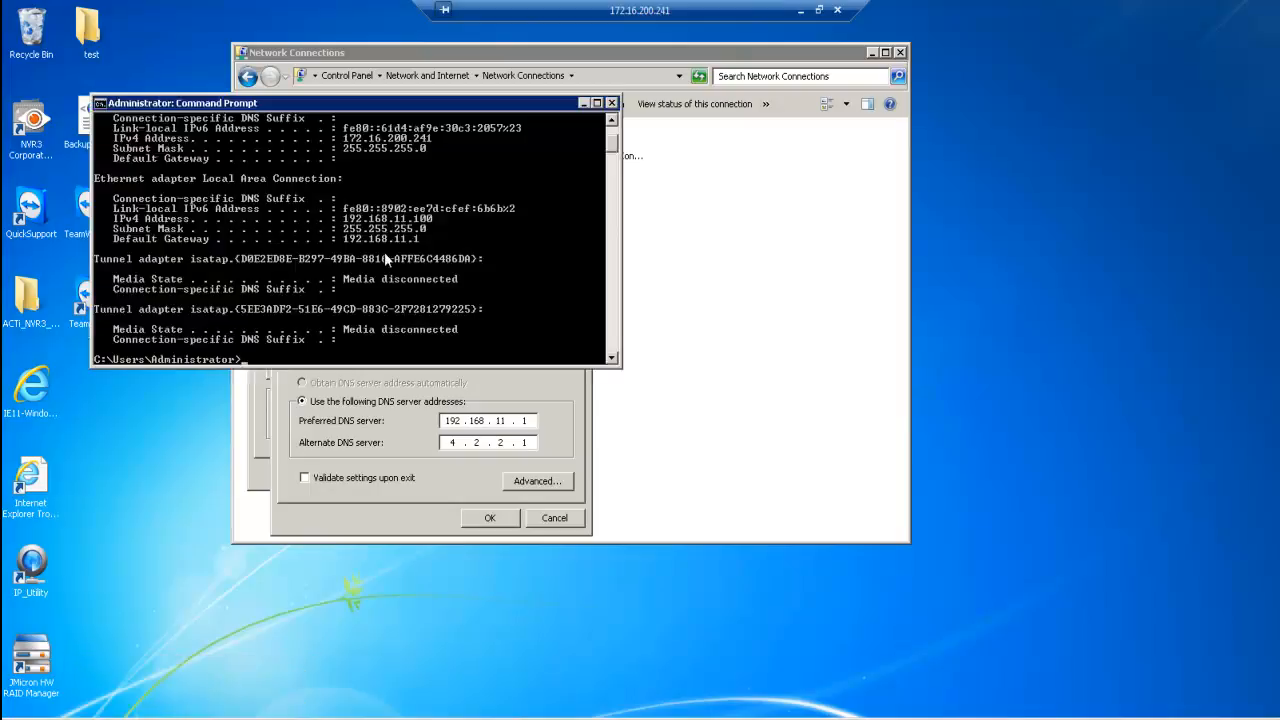
left_click(382, 412)
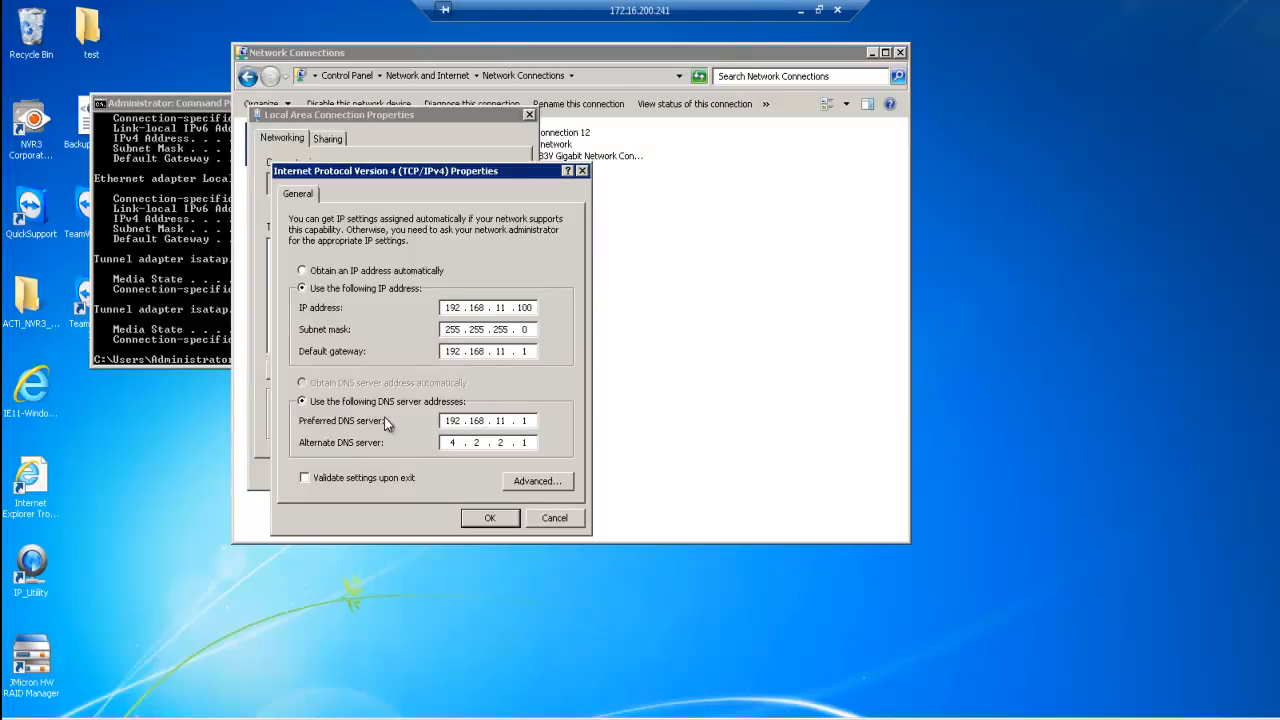
Set Local Area Connection's preferred DNS server to 8.8.8.8 and its alternate DNS server to 8.8.4.4.
left_click_drag(459, 418, 433, 427)
type("8 . 8 . 8 . 8")
key("Tab")
type("8.8.4.4")
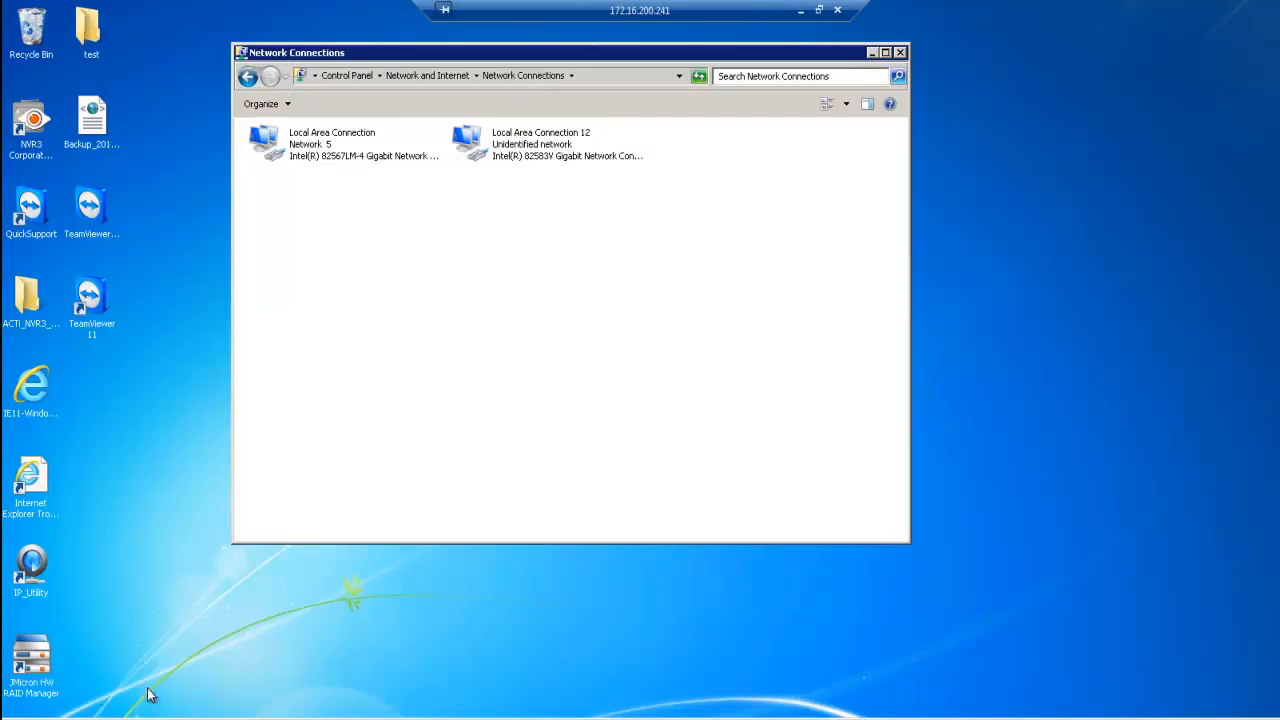
Search the programs for "nvr3 administrator tool" and launch it.
left_click(30, 712)
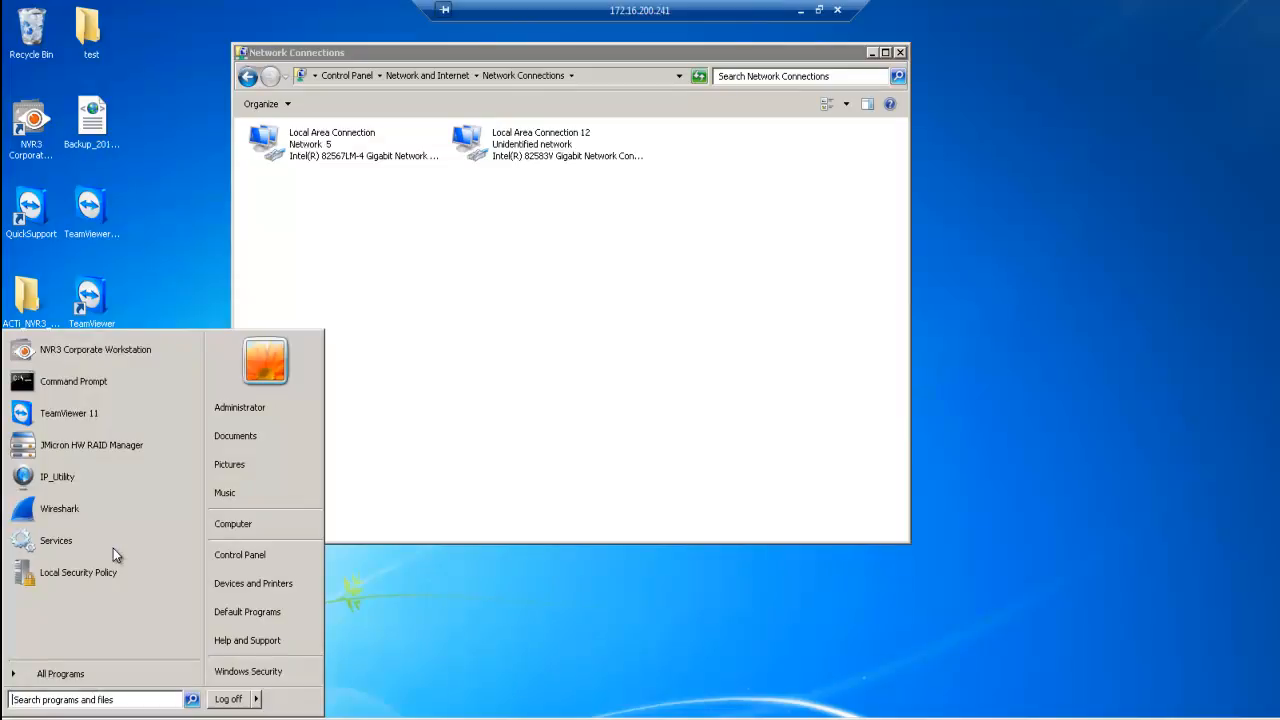
type("nvr3 administrator tool")
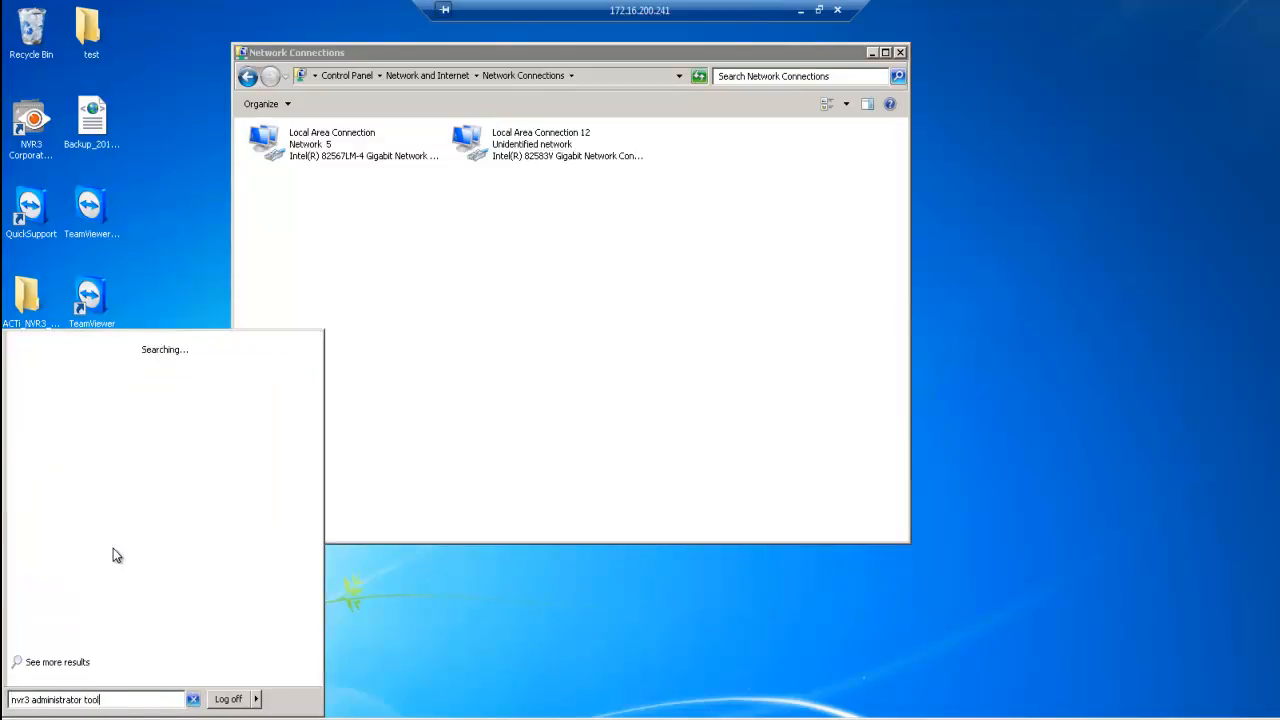
left_click(70, 368)
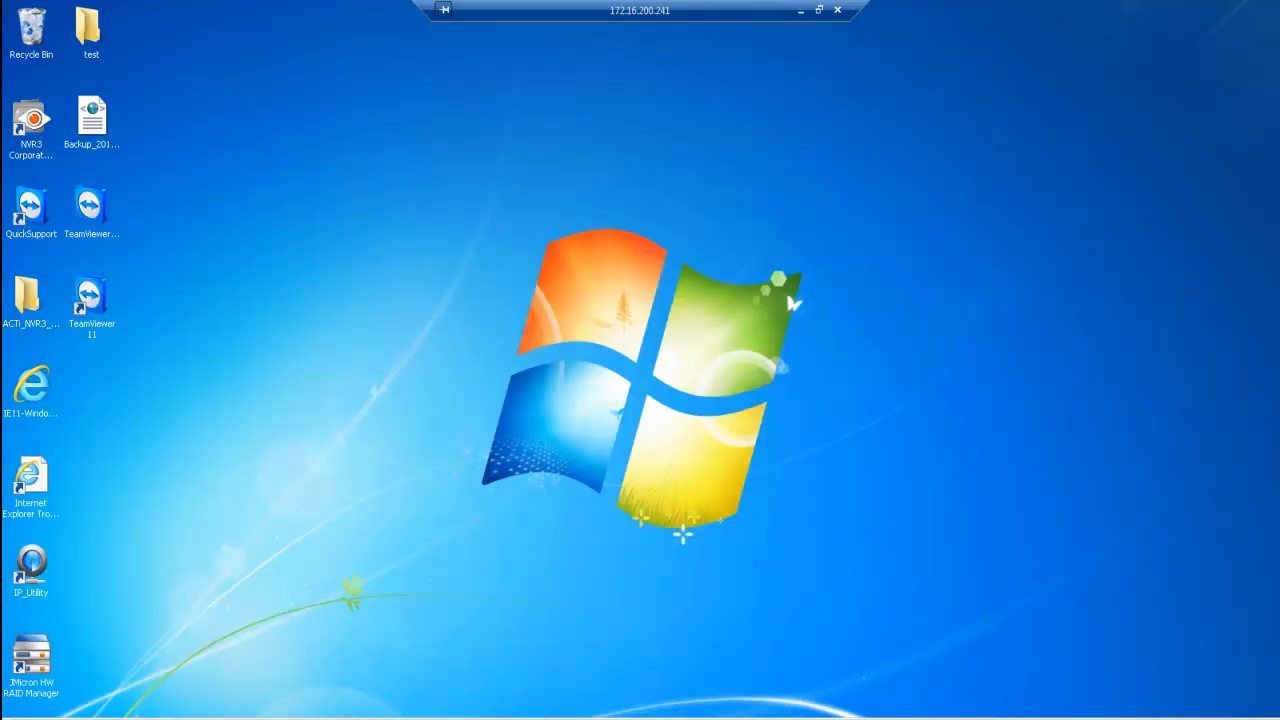
Search for "firewall", open Windows Firewall with Advanced Security and show its inbound rules.
left_click(1148, 716)
key("super")
type("firewall")
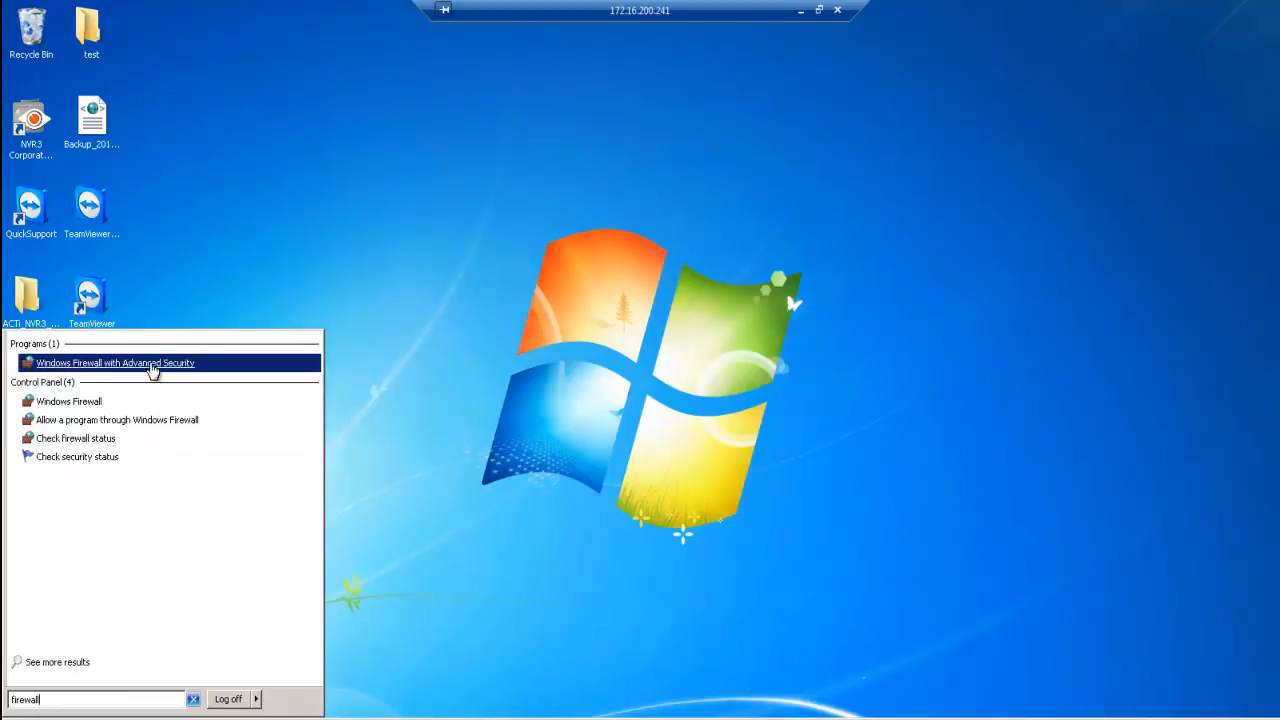
left_click(151, 365)
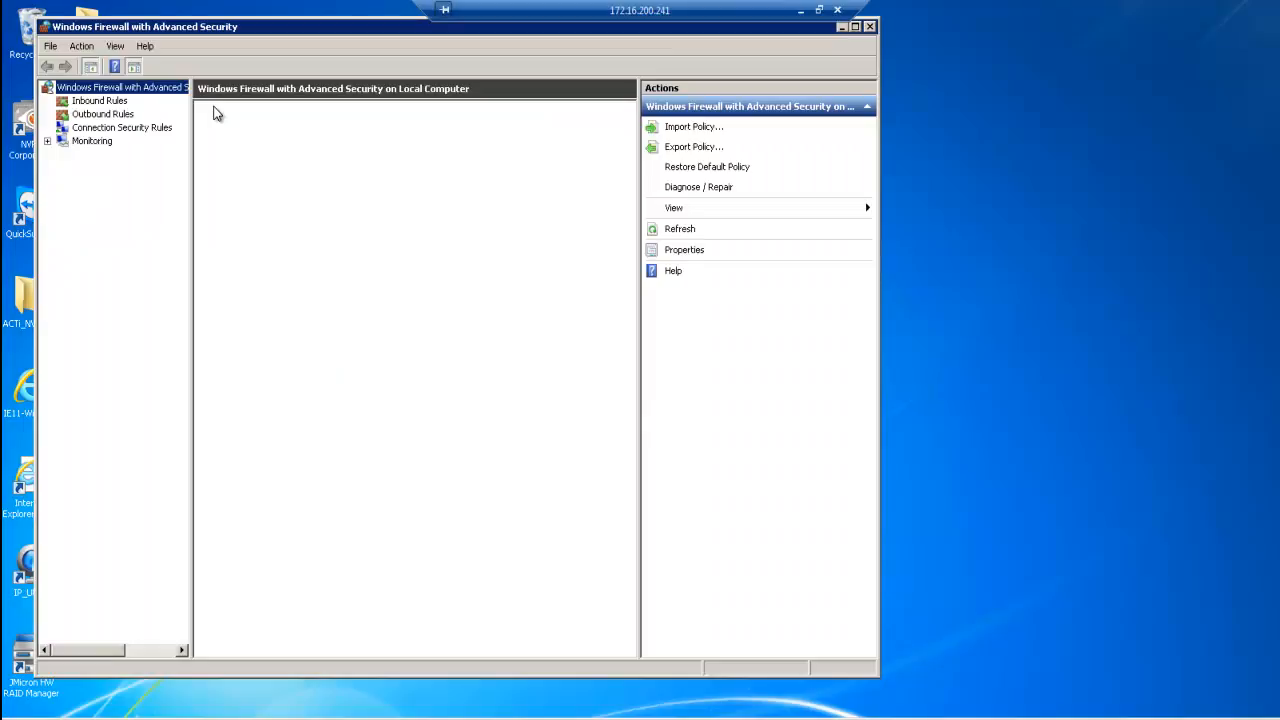
left_click(110, 104)
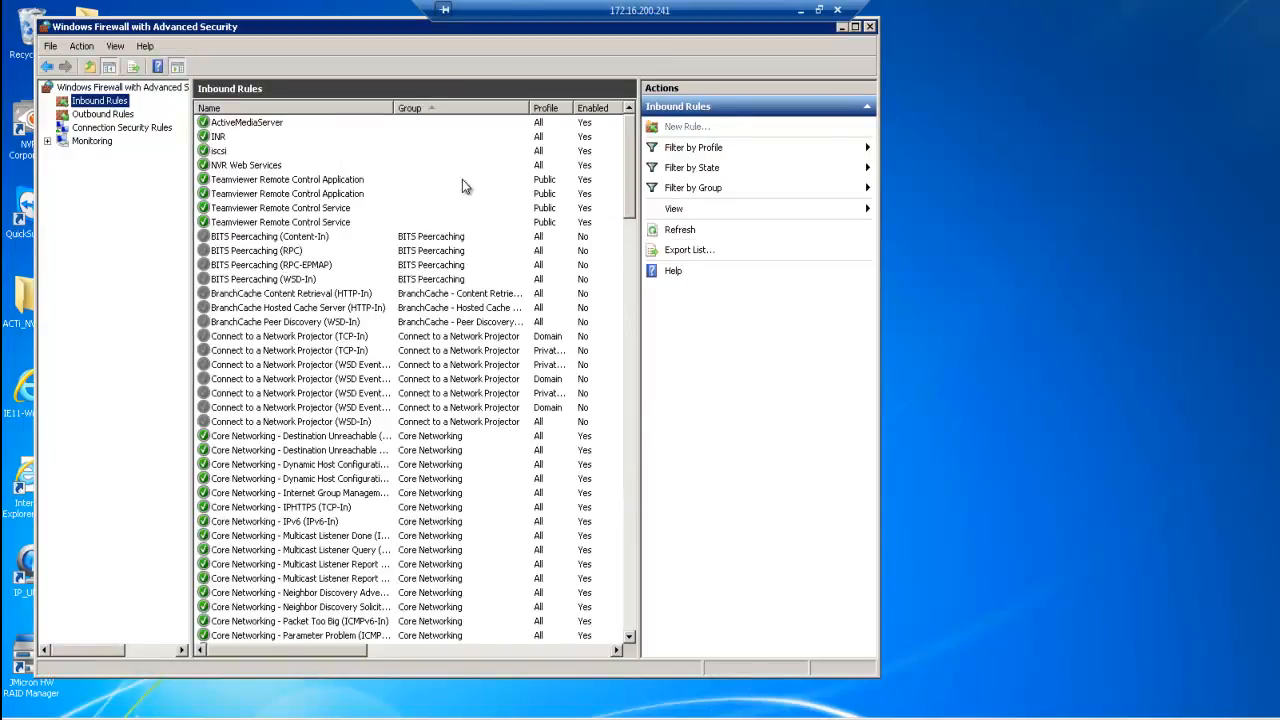
Create an inbound port rule for TCP port 9888 with the default action and profiles, named INR2.
left_click(678, 127)
left_click(293, 307)
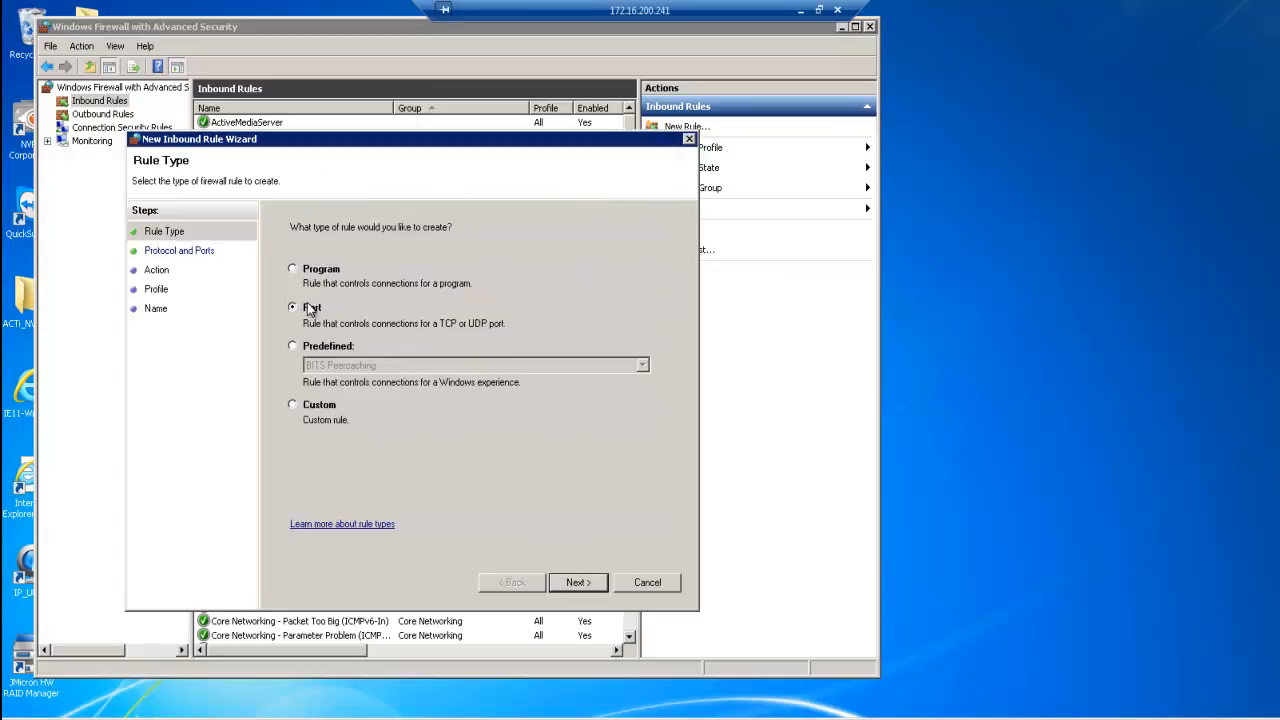
left_click(577, 582)
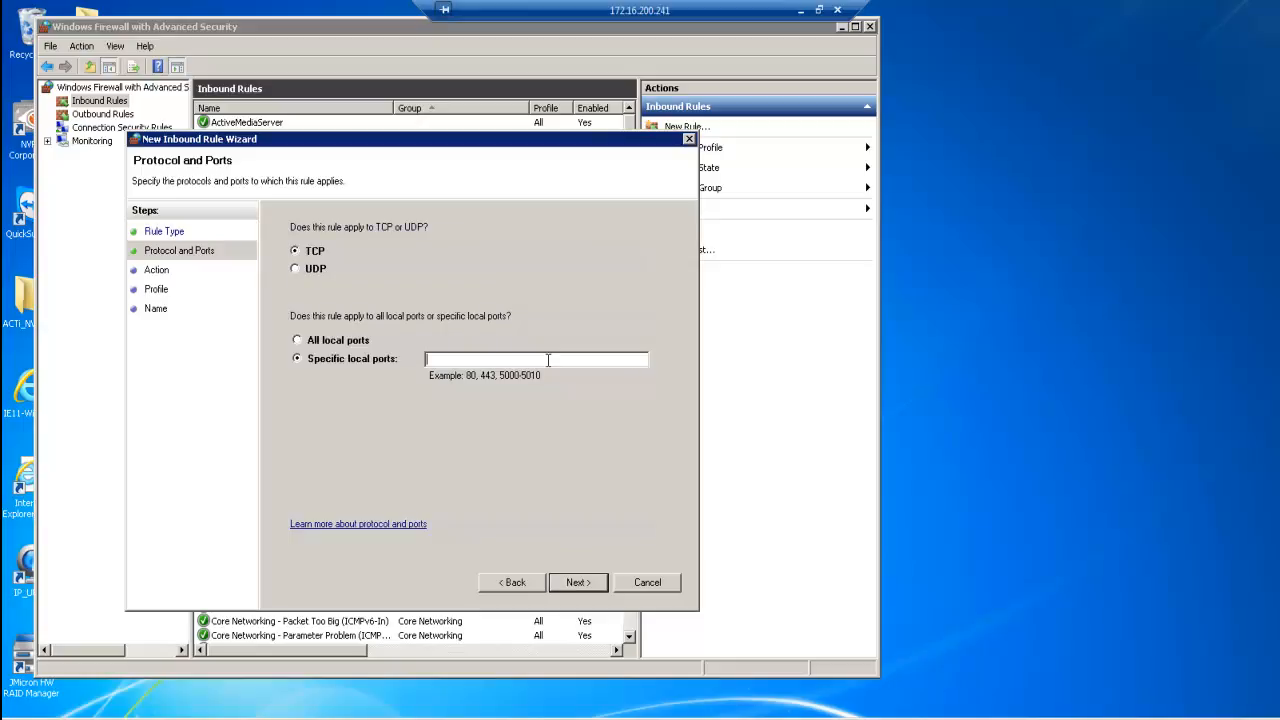
type("9888")
left_click(589, 586)
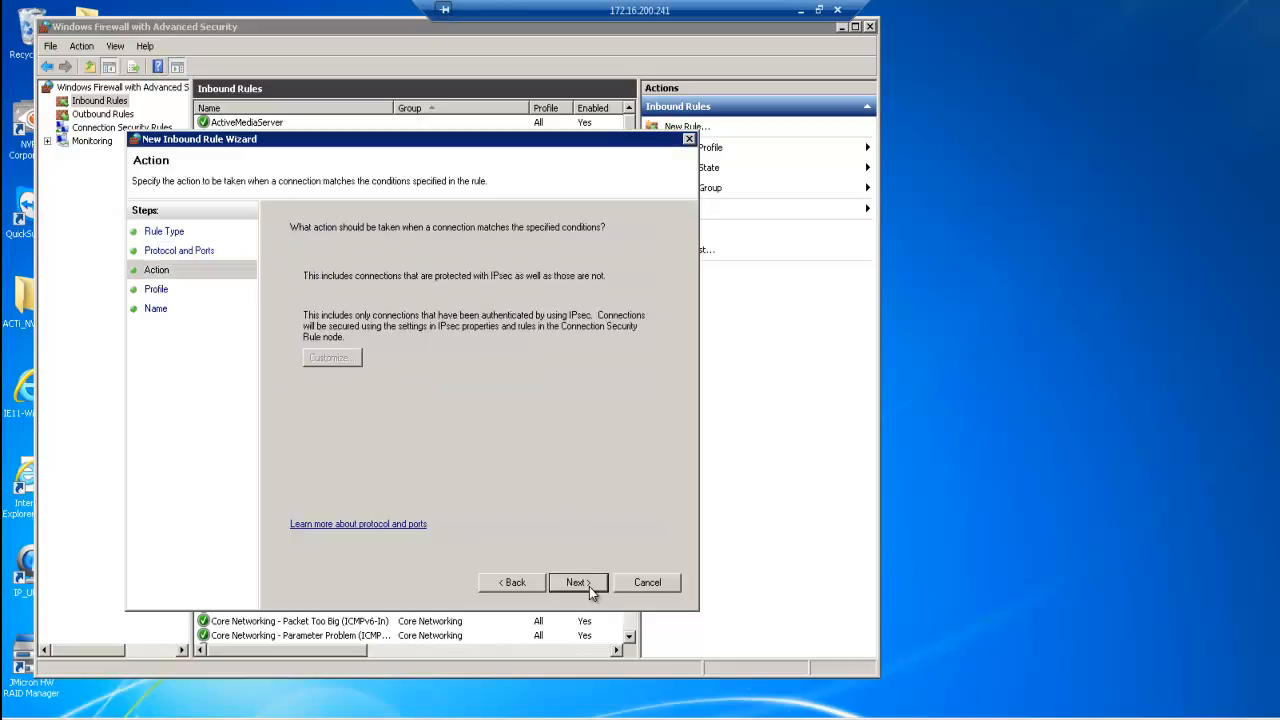
left_click(589, 586)
left_click(589, 586)
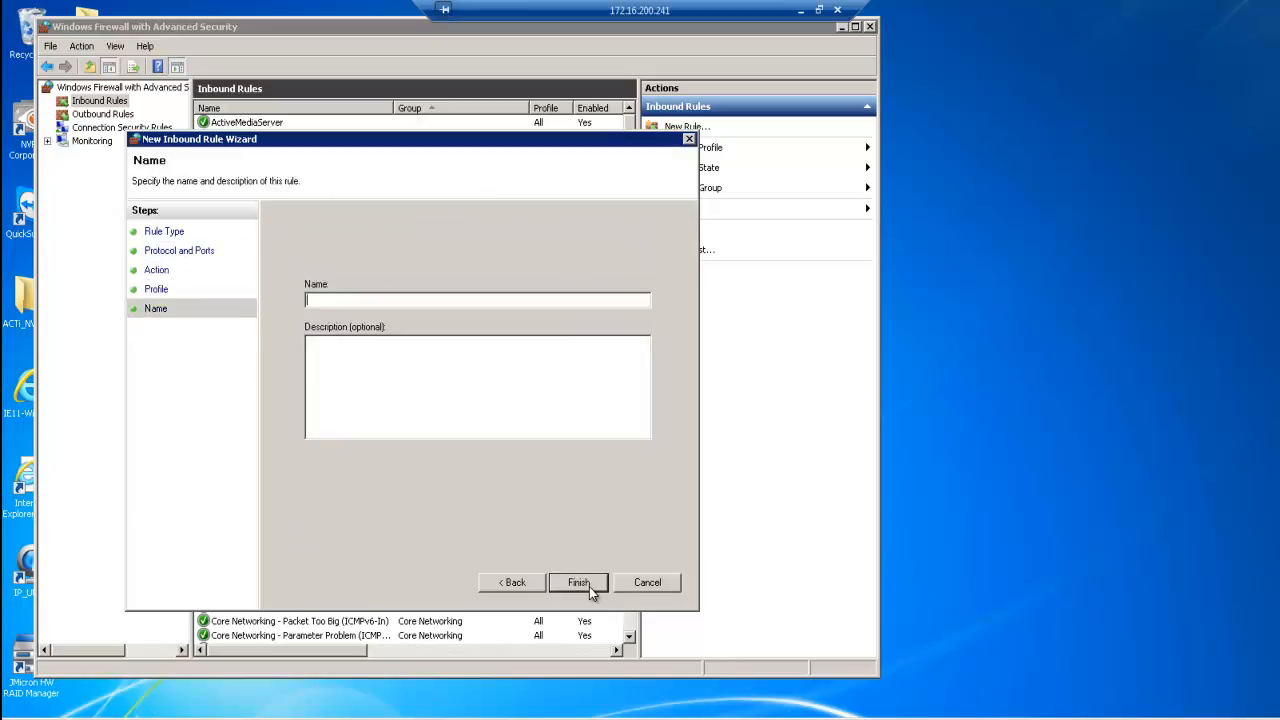
type("INR2")
key("Return")
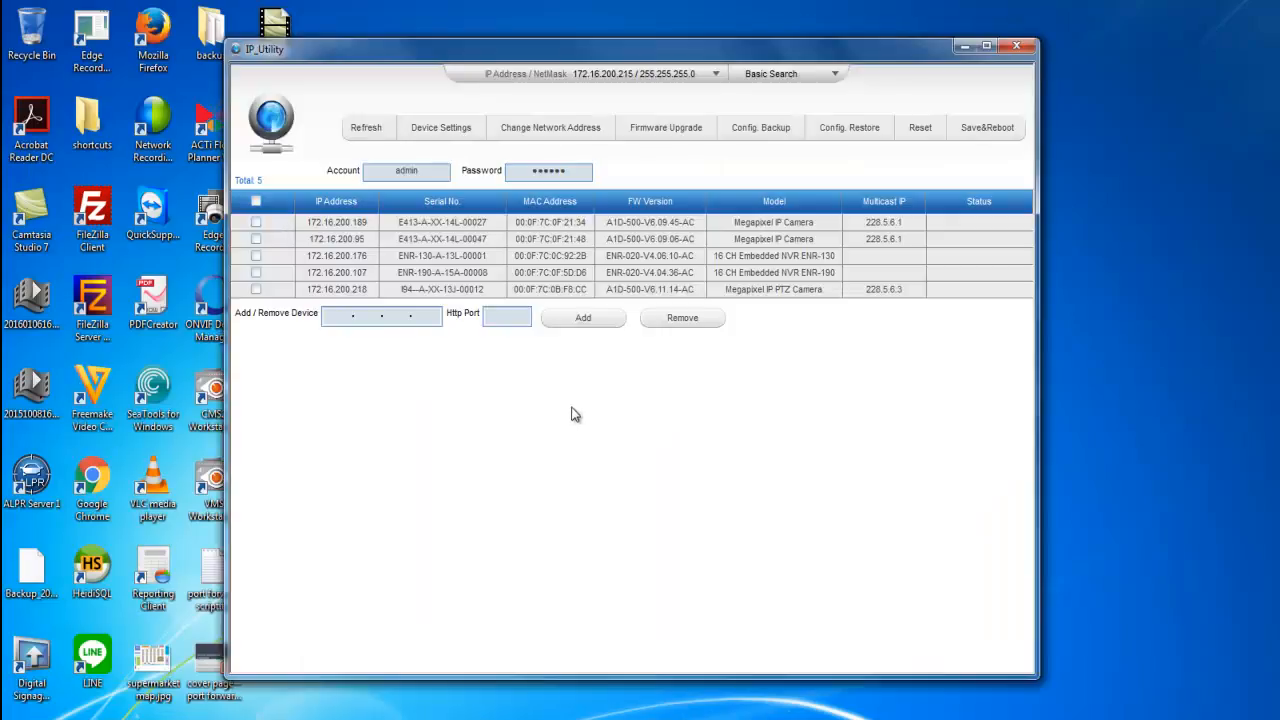
In IP_Utility, view the static IP address options for changing the camera 172.16.200.189's network address, and close them without applying.
left_click(256, 224)
left_click(530, 130)
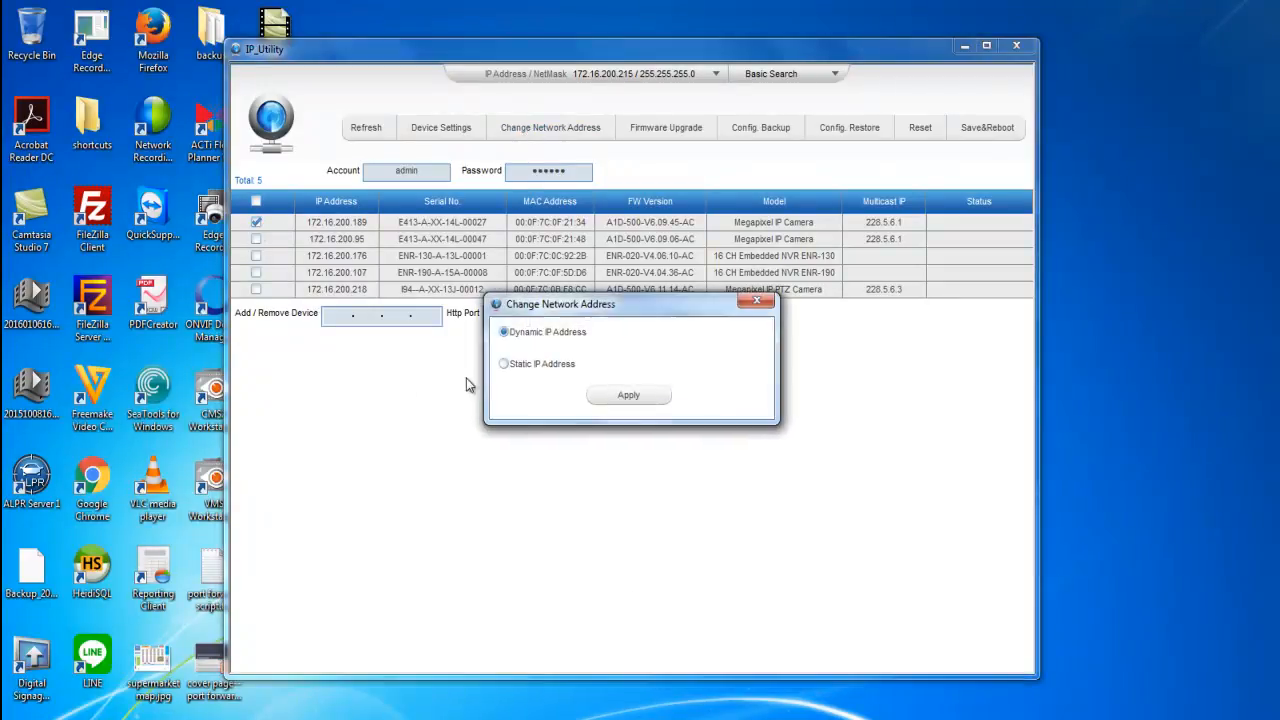
left_click(504, 364)
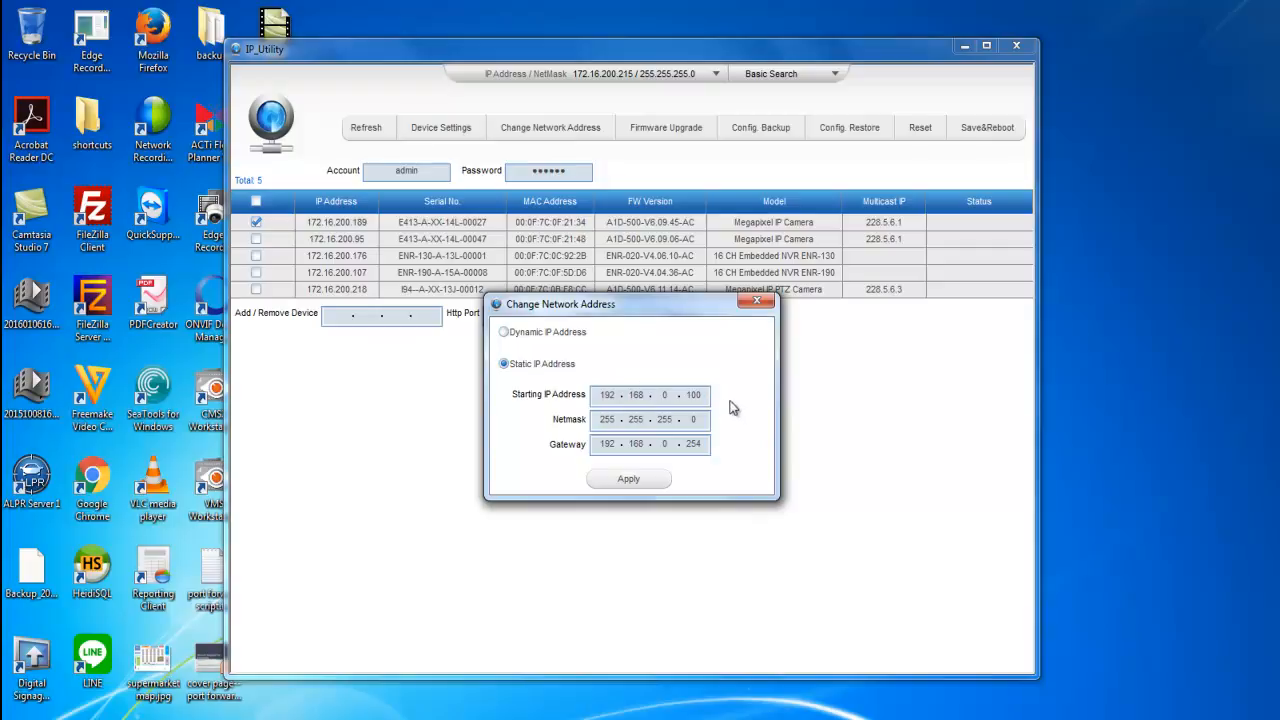
left_click(756, 301)
Open camera 172.16.200.189's web configurator and select the static IP address option for its connection type.
left_click(320, 224)
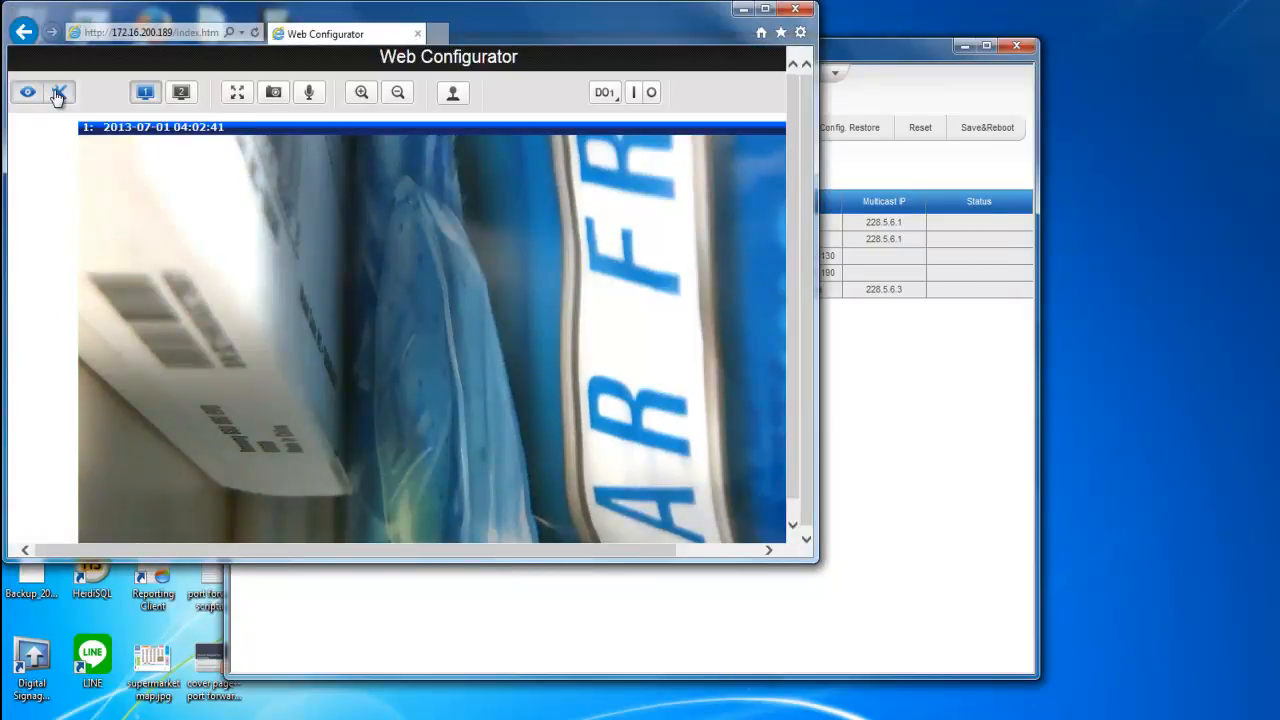
left_click(57, 93)
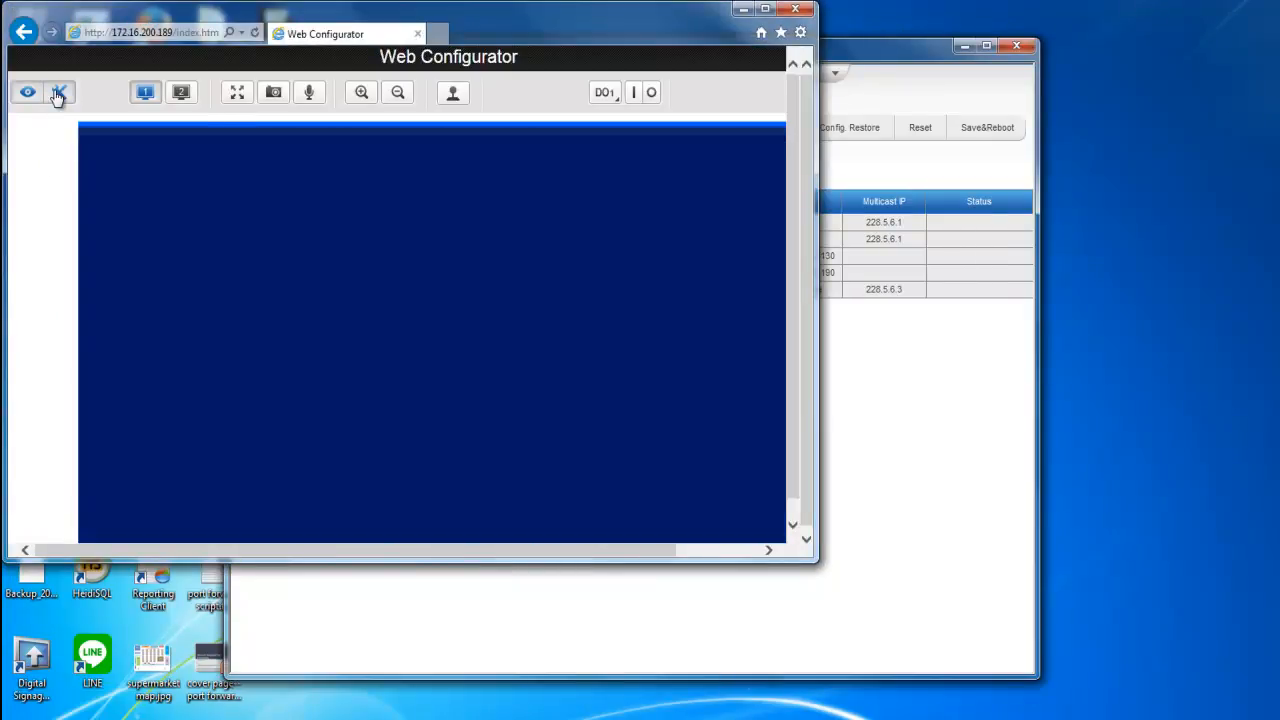
left_click(50, 174)
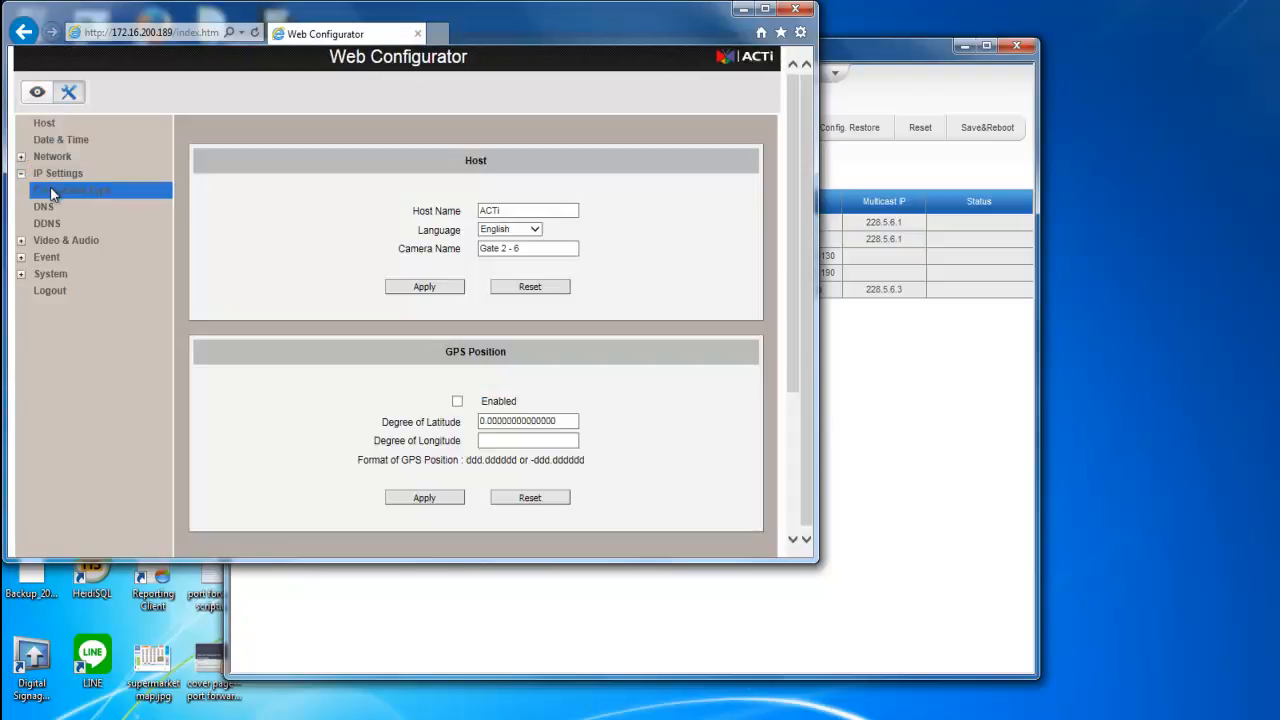
left_click(50, 191)
left_click(207, 262)
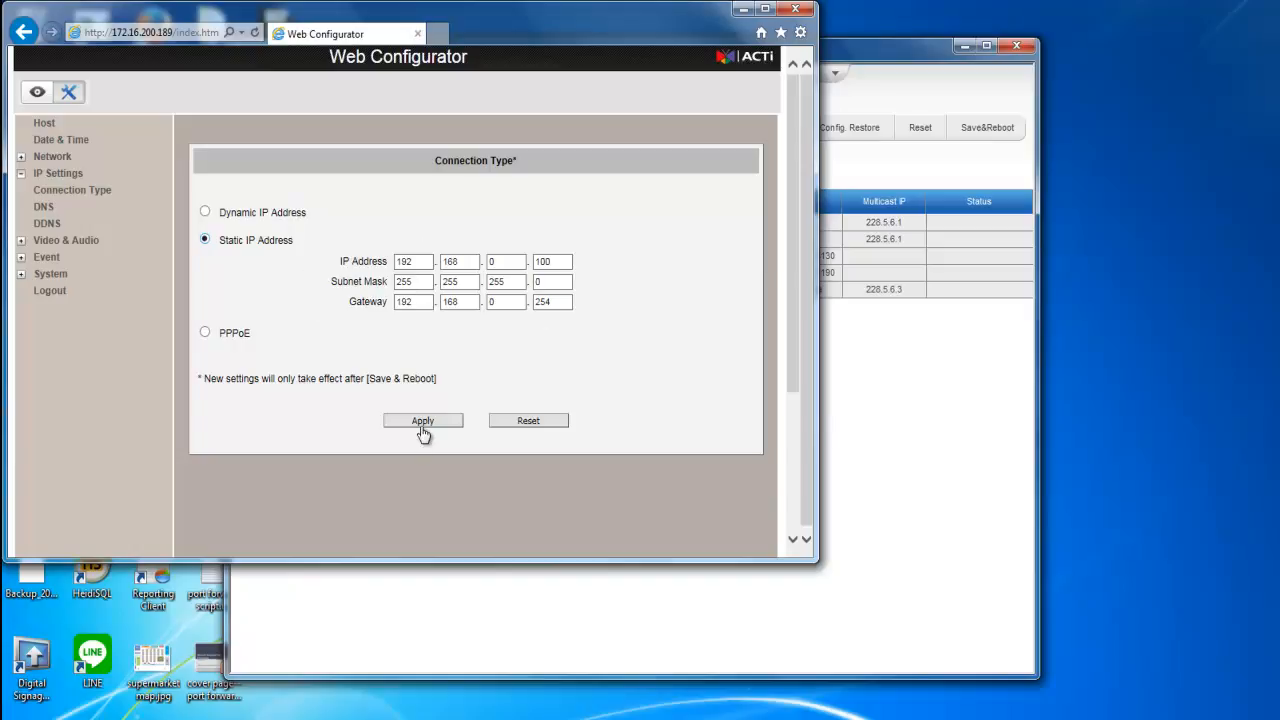
Expand the camera's System and Network settings and review its port mapping.
left_click(50, 274)
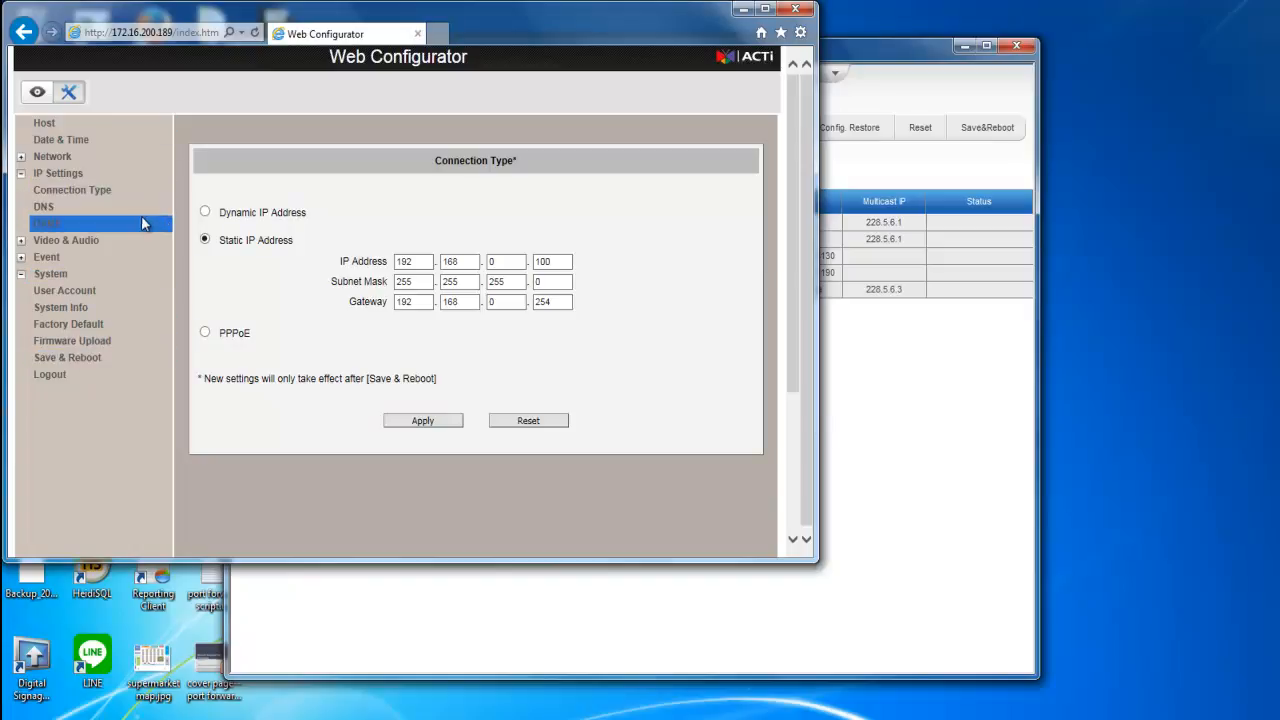
left_click(56, 157)
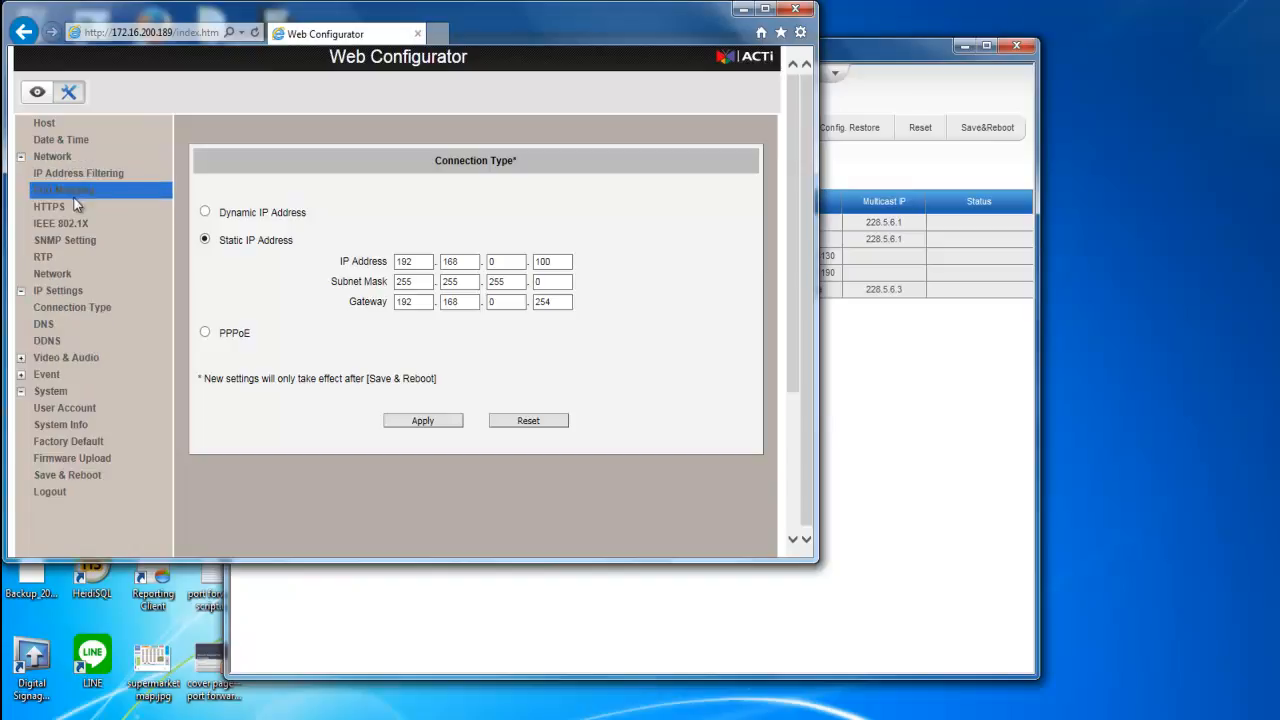
left_click(76, 192)
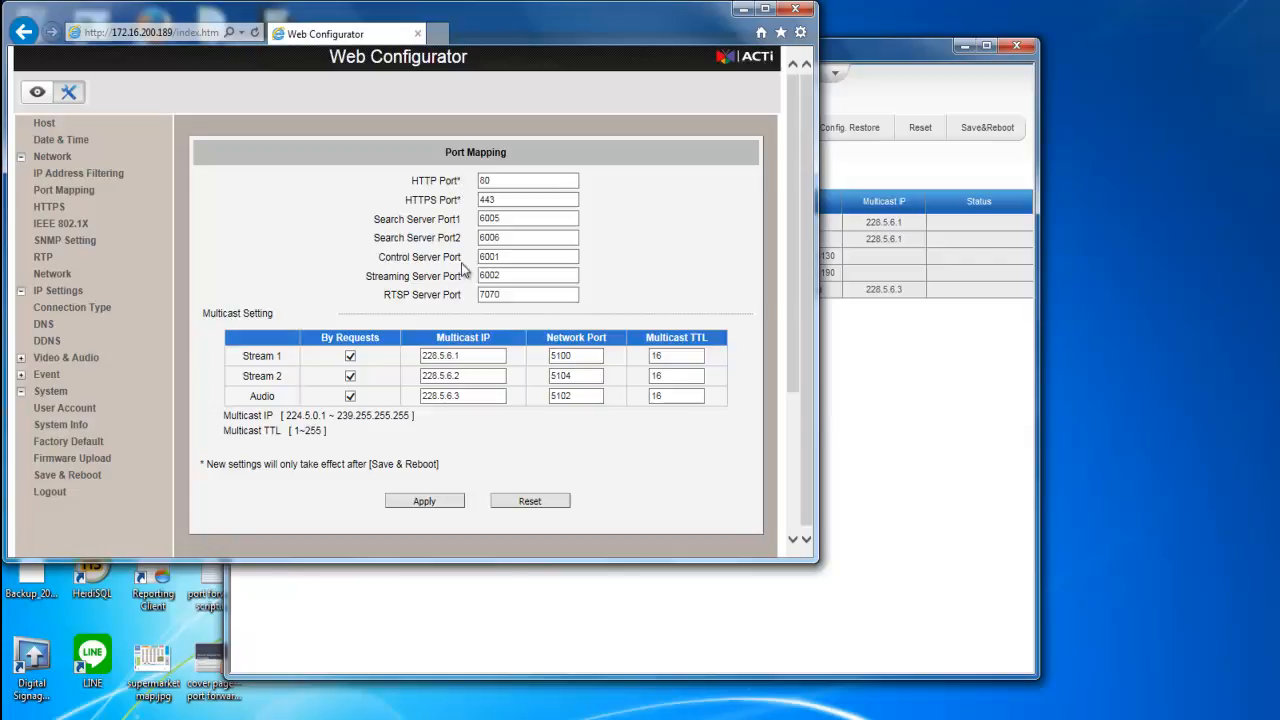
left_click(507, 274)
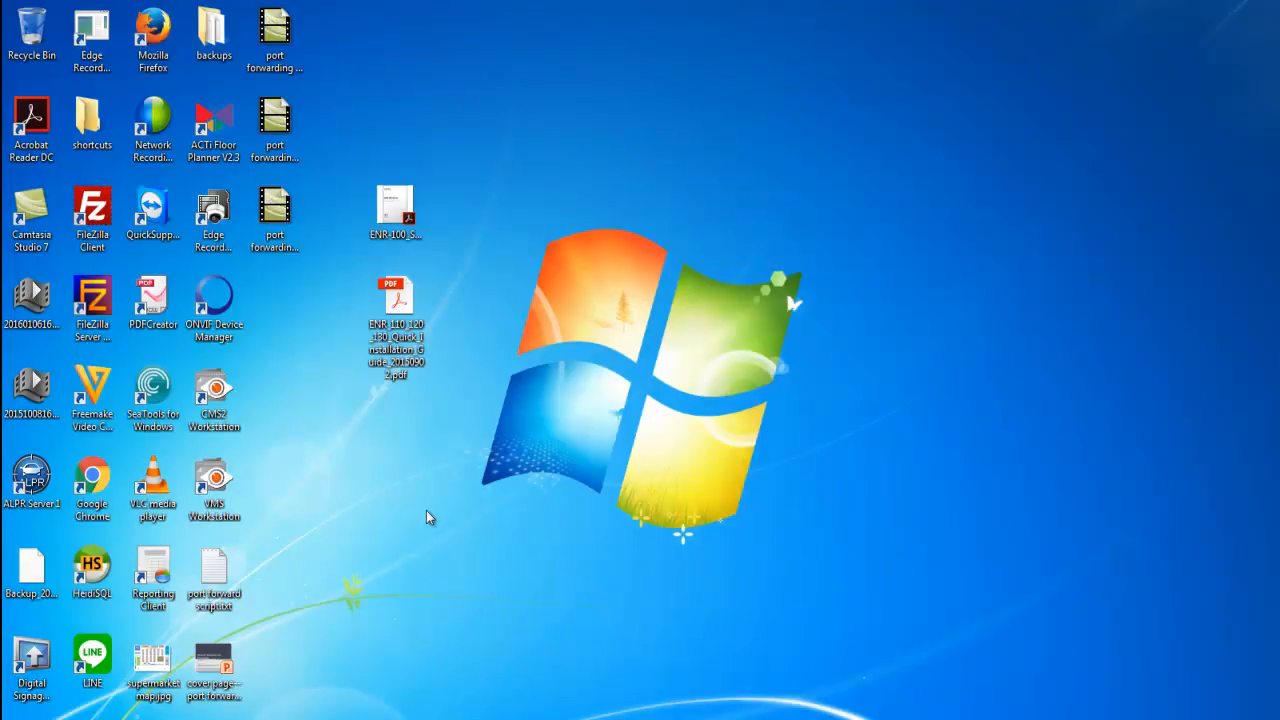
Open a command prompt, run ipconfig to look up the default gateway, and close the prompt.
key("super")
type("command p")
key("Return")
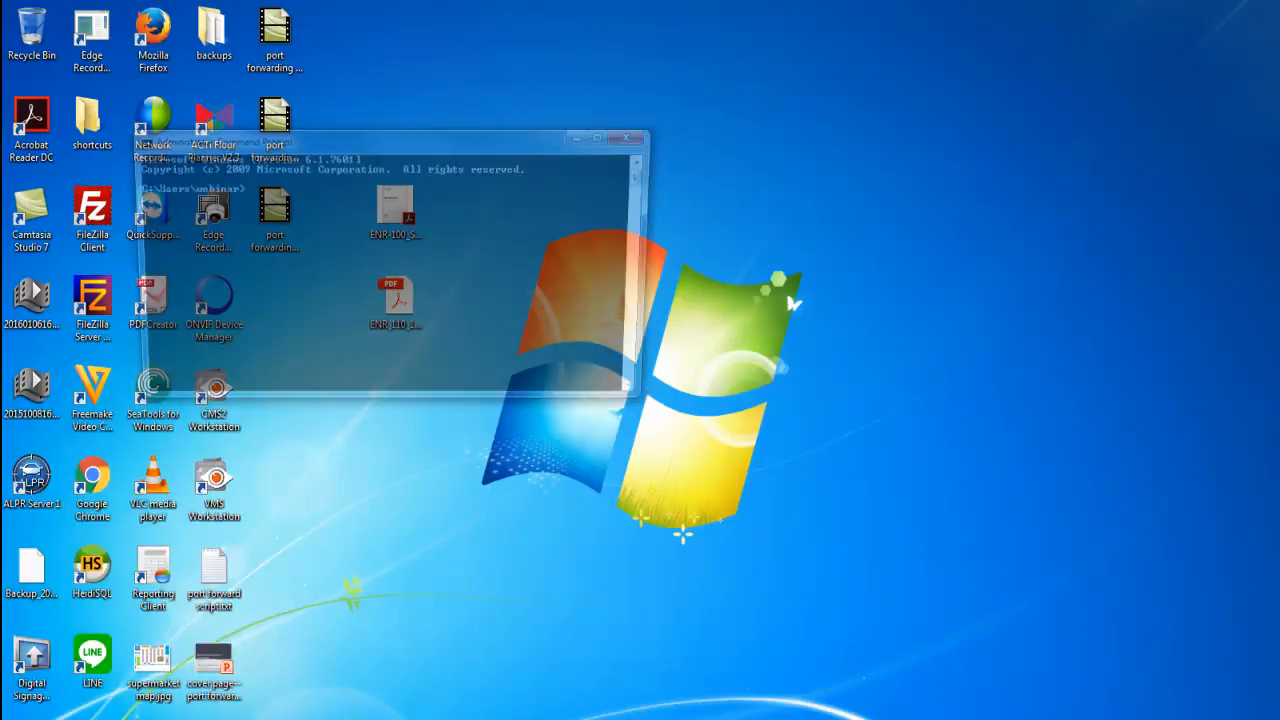
type("ipconfig")
key("Return")
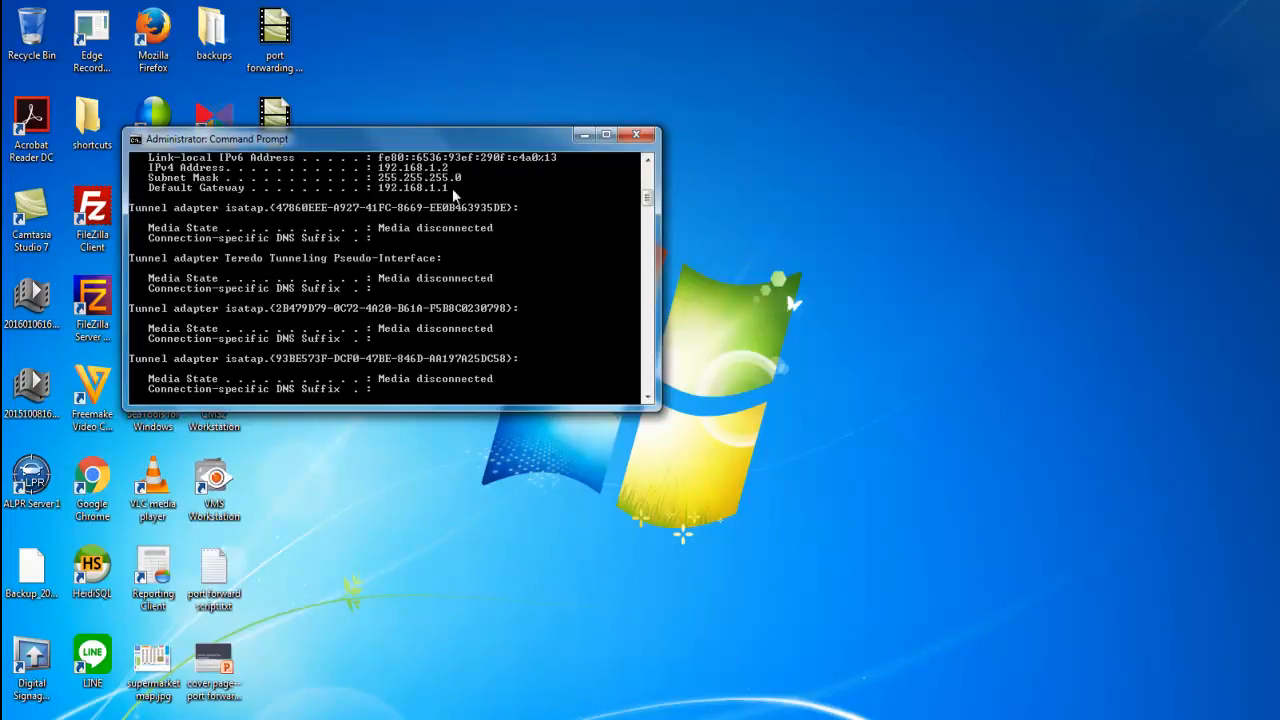
left_click(636, 134)
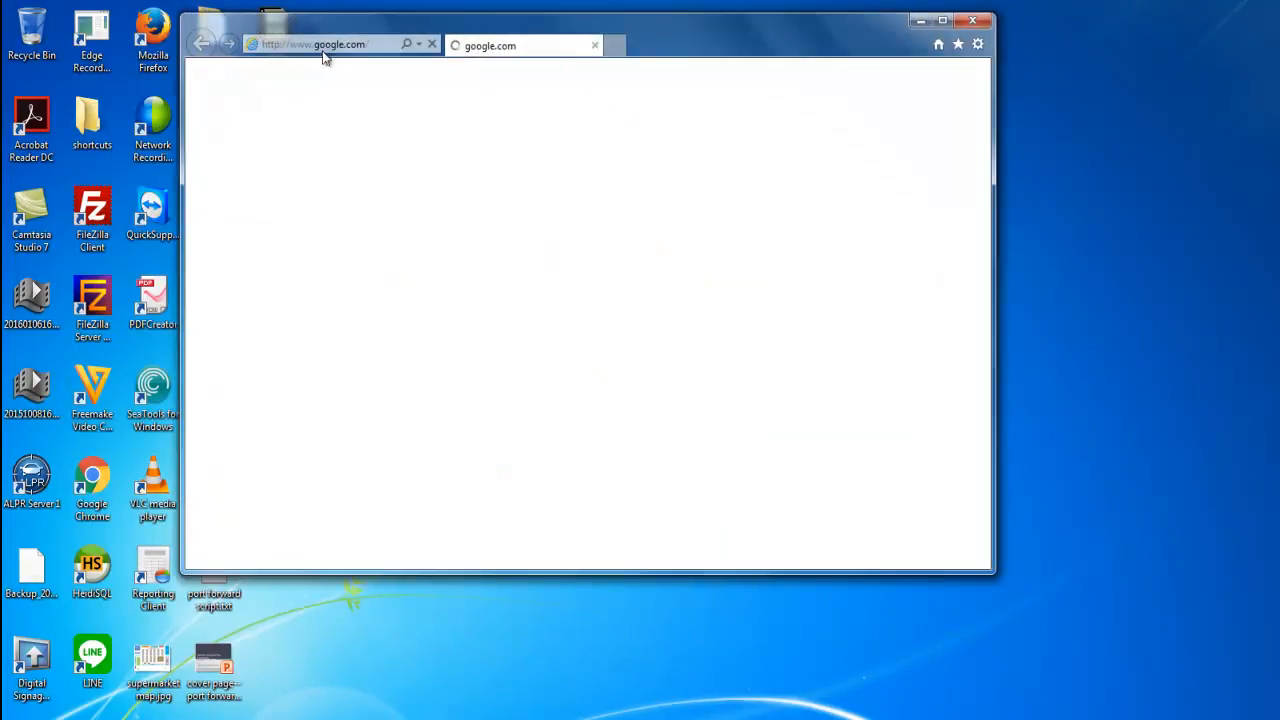
Open the router's administration page at 192.168.1.1 in the web browser.
left_click(330, 45)
type("192.16")
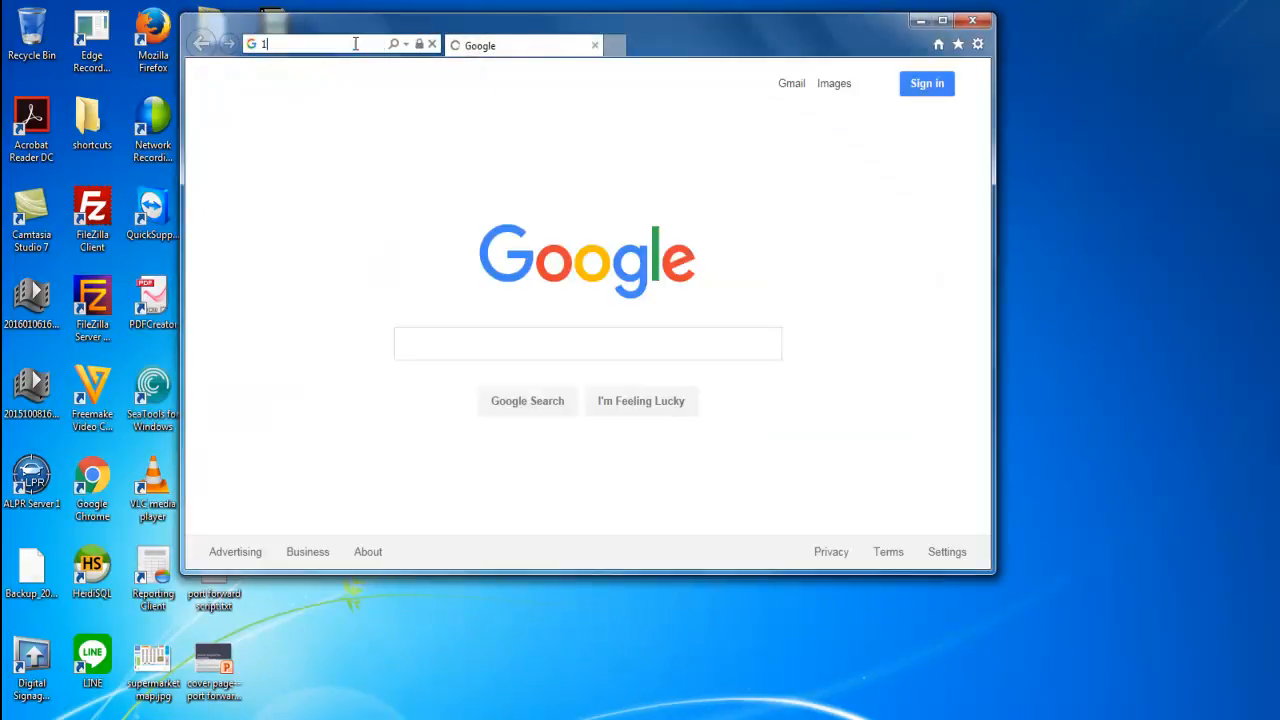
type("8.1.1")
key("Return")
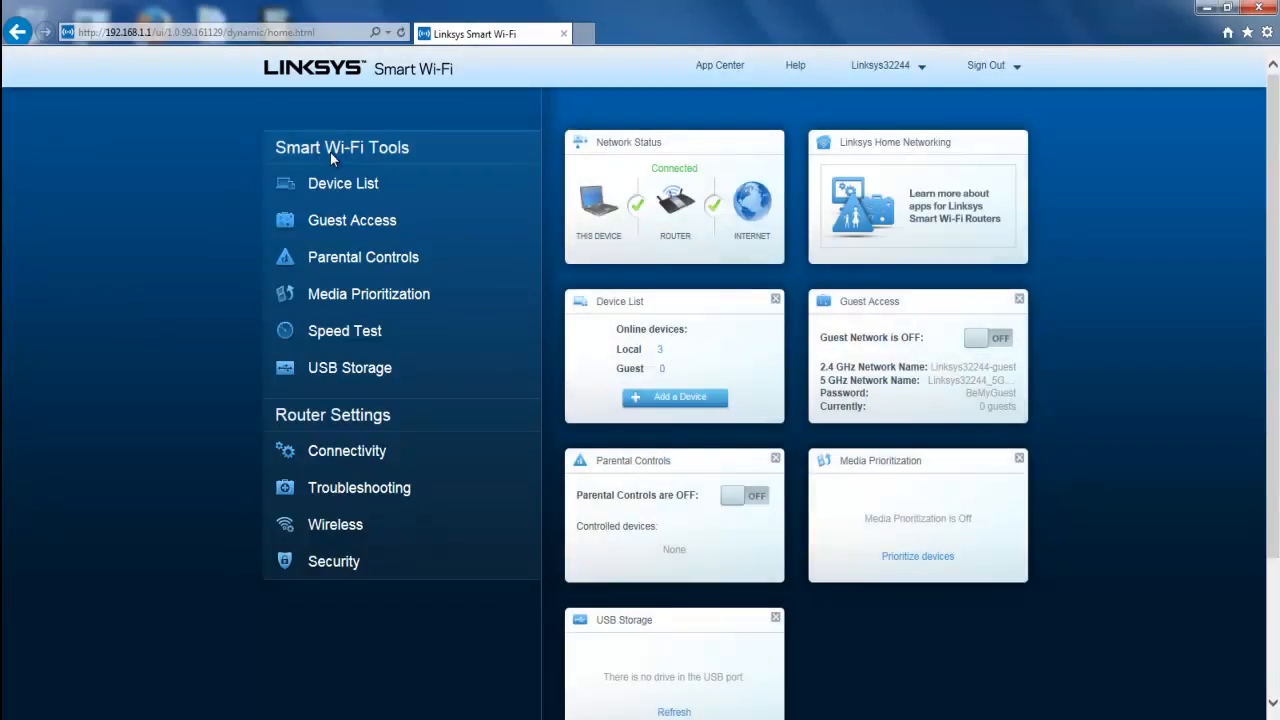
In the router's security settings for apps and gaming, review the port range forwarding, port range triggering and single port forwarding tables.
left_click(334, 561)
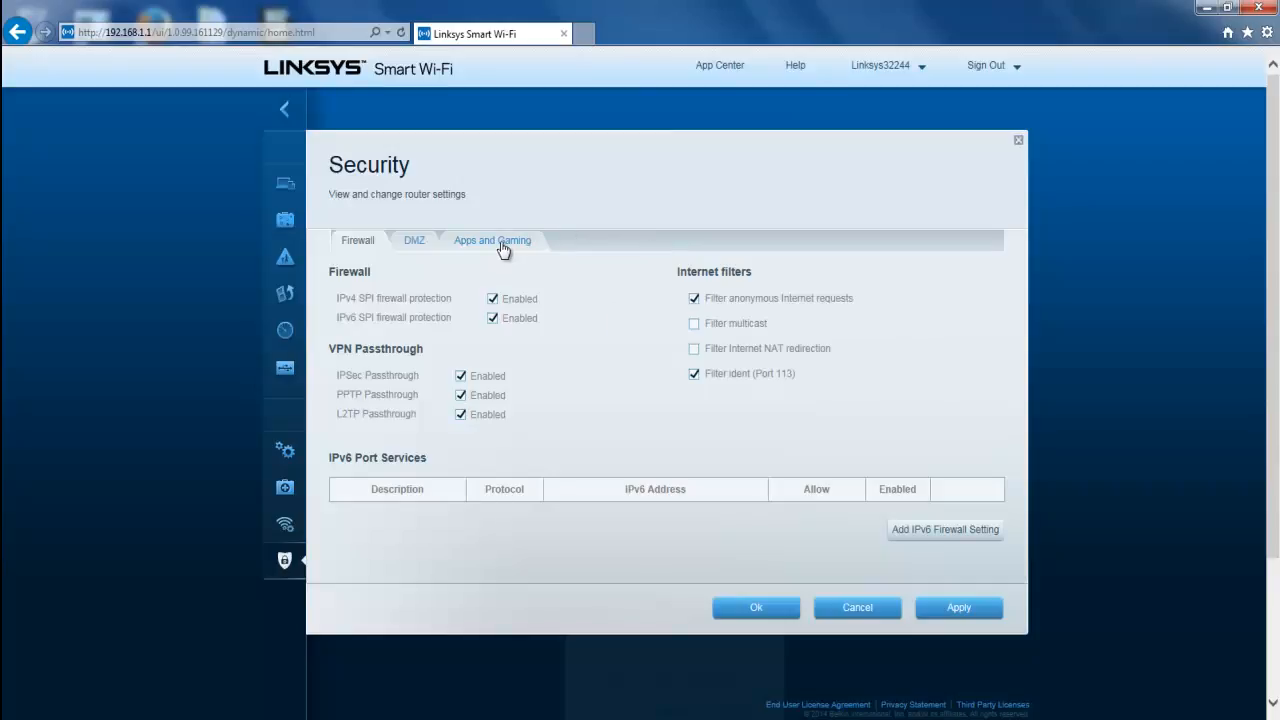
left_click(503, 243)
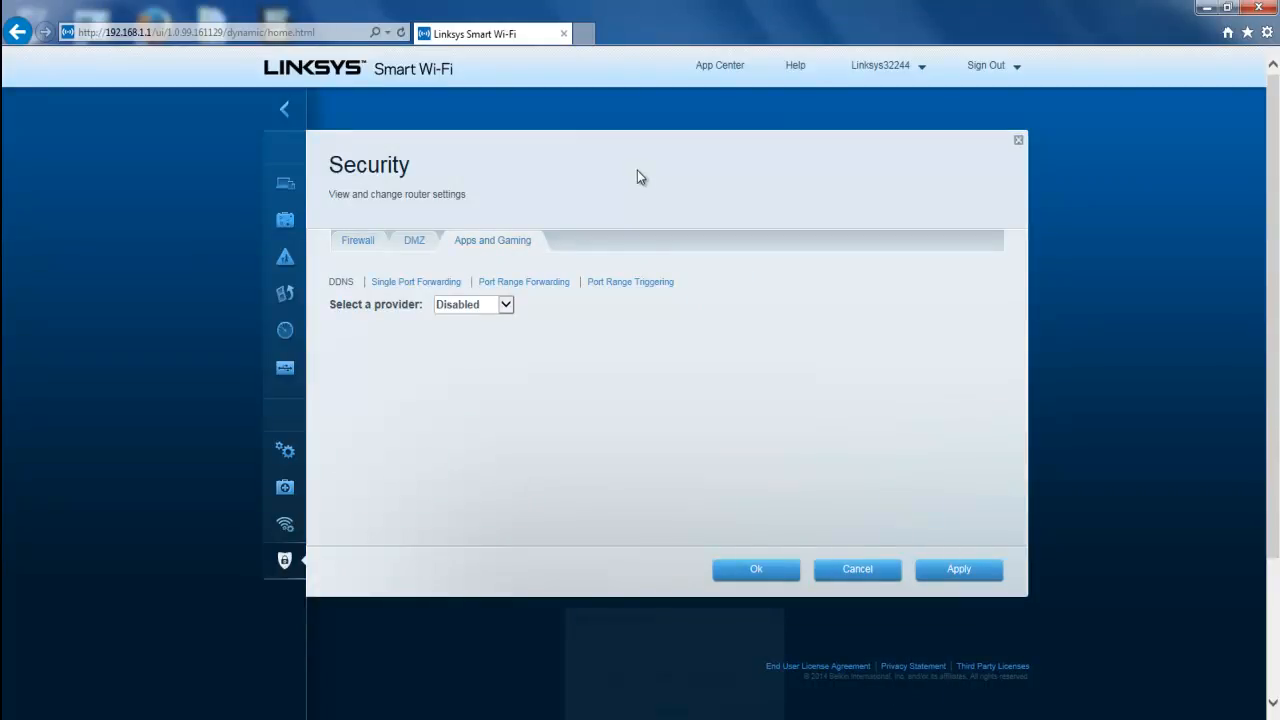
left_click(426, 288)
left_click(513, 288)
left_click(632, 284)
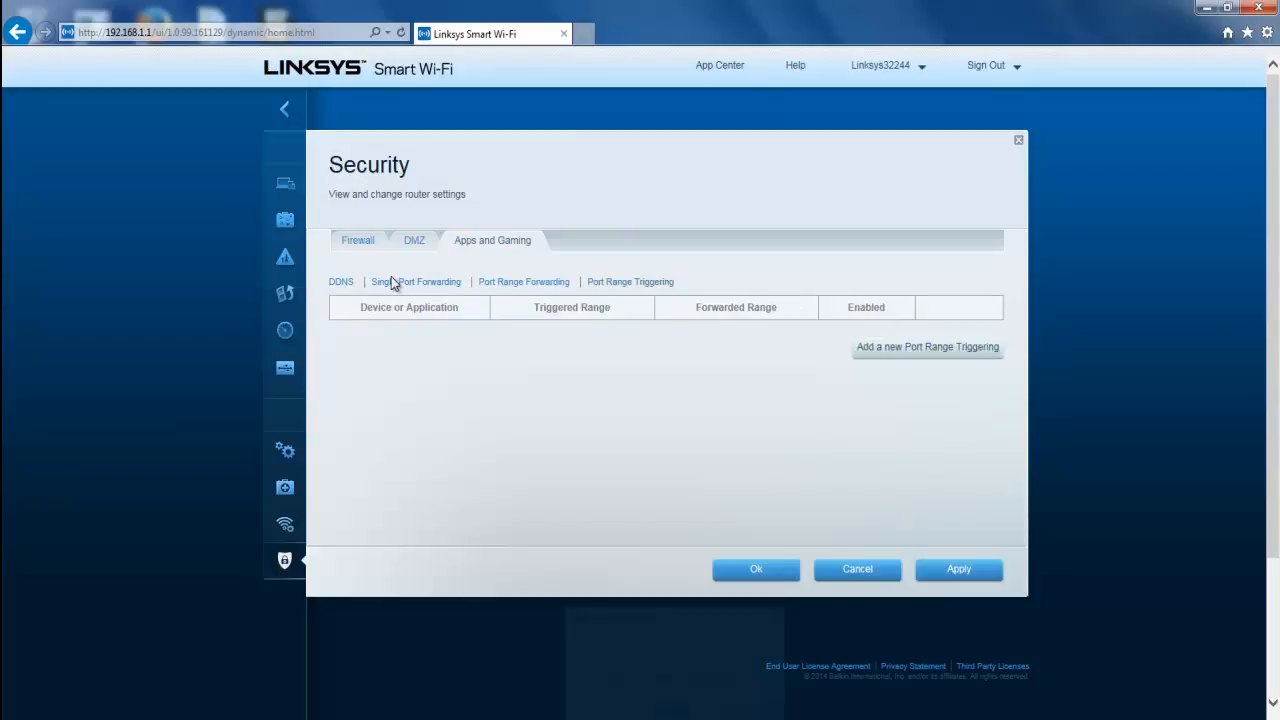
left_click(497, 288)
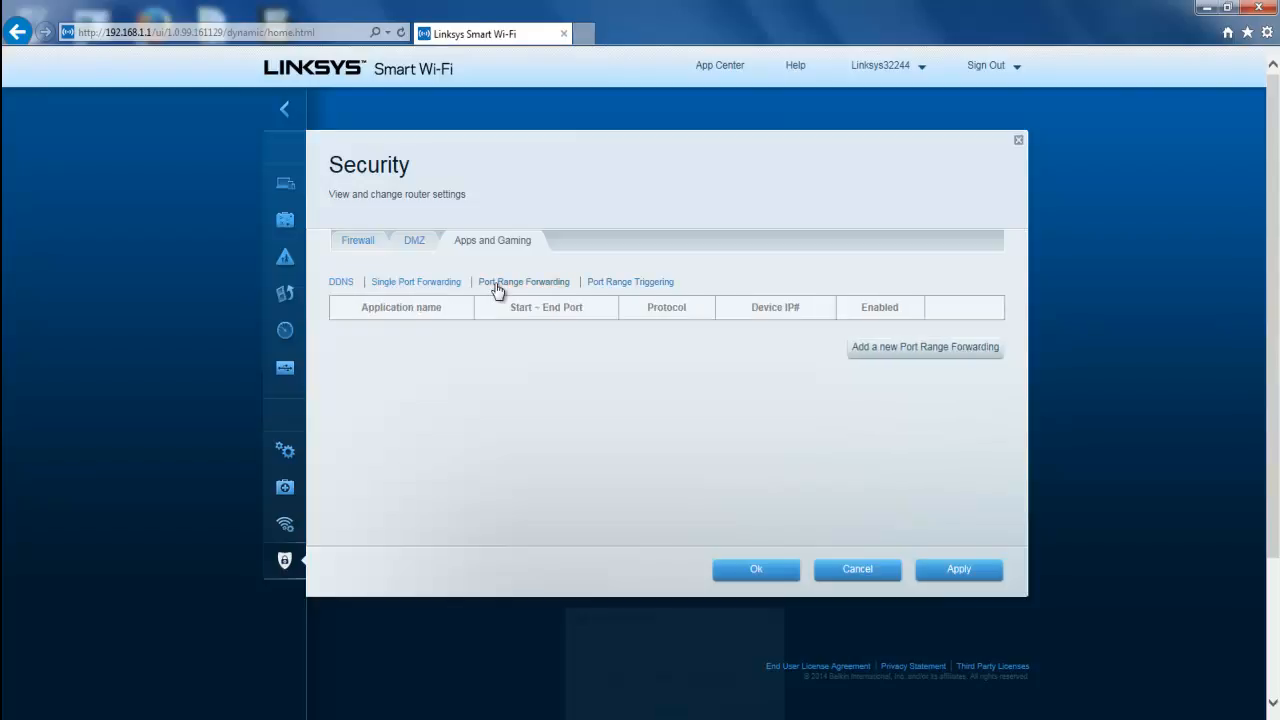
left_click(446, 288)
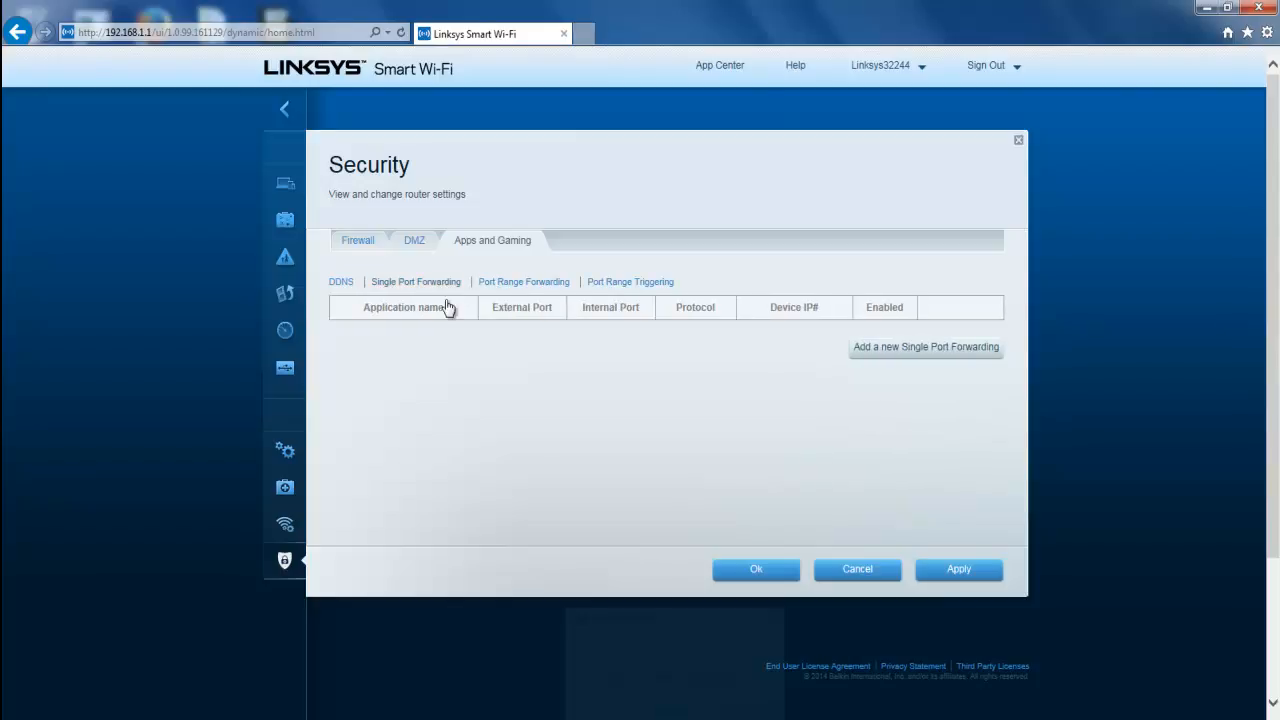
Add and save a single port forwarding entry named ENR with external and internal port 9888, both protocols, for device 192.168.1.101.
left_click(935, 350)
left_click(402, 333)
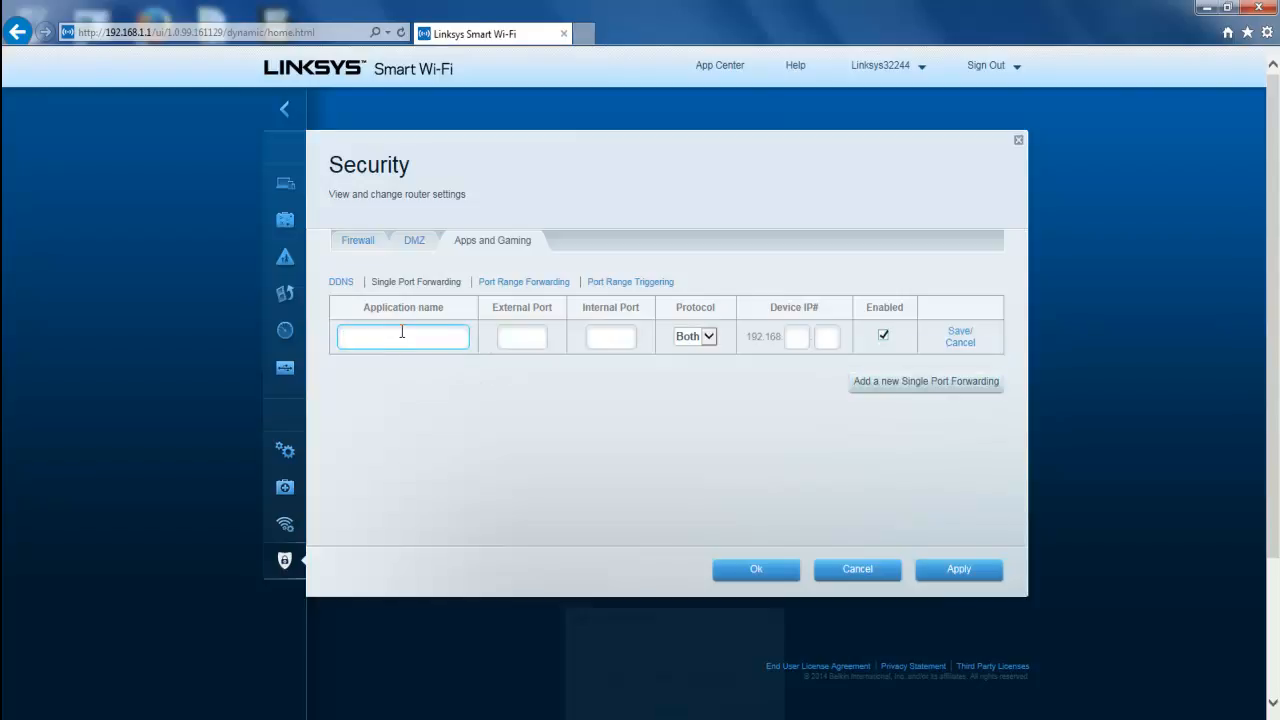
type("9888")
key("Tab")
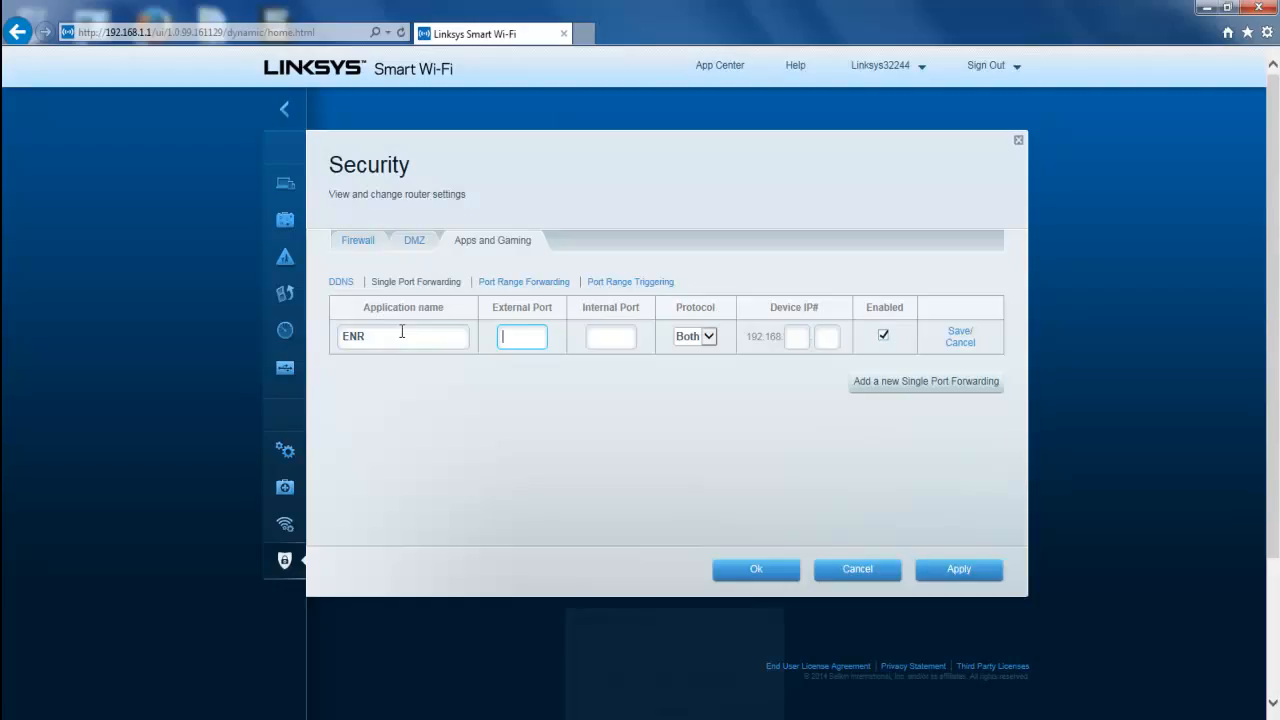
type("9888")
key("Tab")
type("9888")
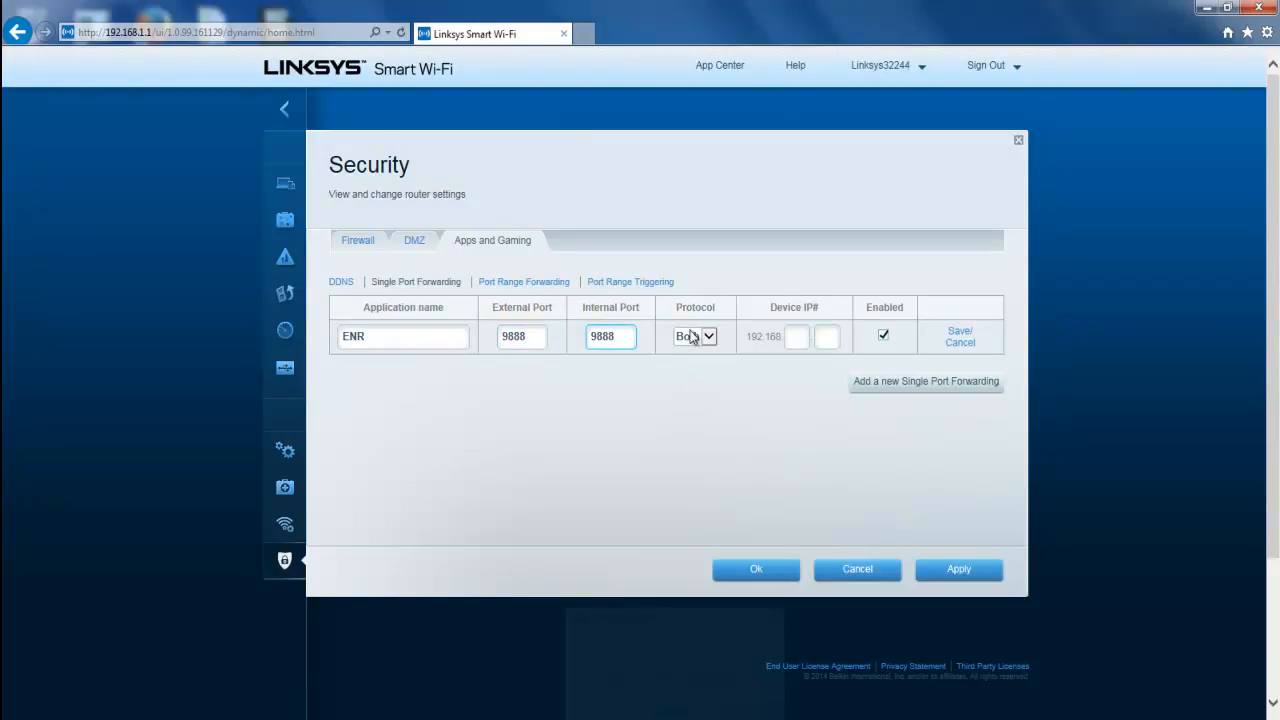
key("Tab")
key("Tab")
type("1")
key("Tab")
type("1")
left_click(959, 331)
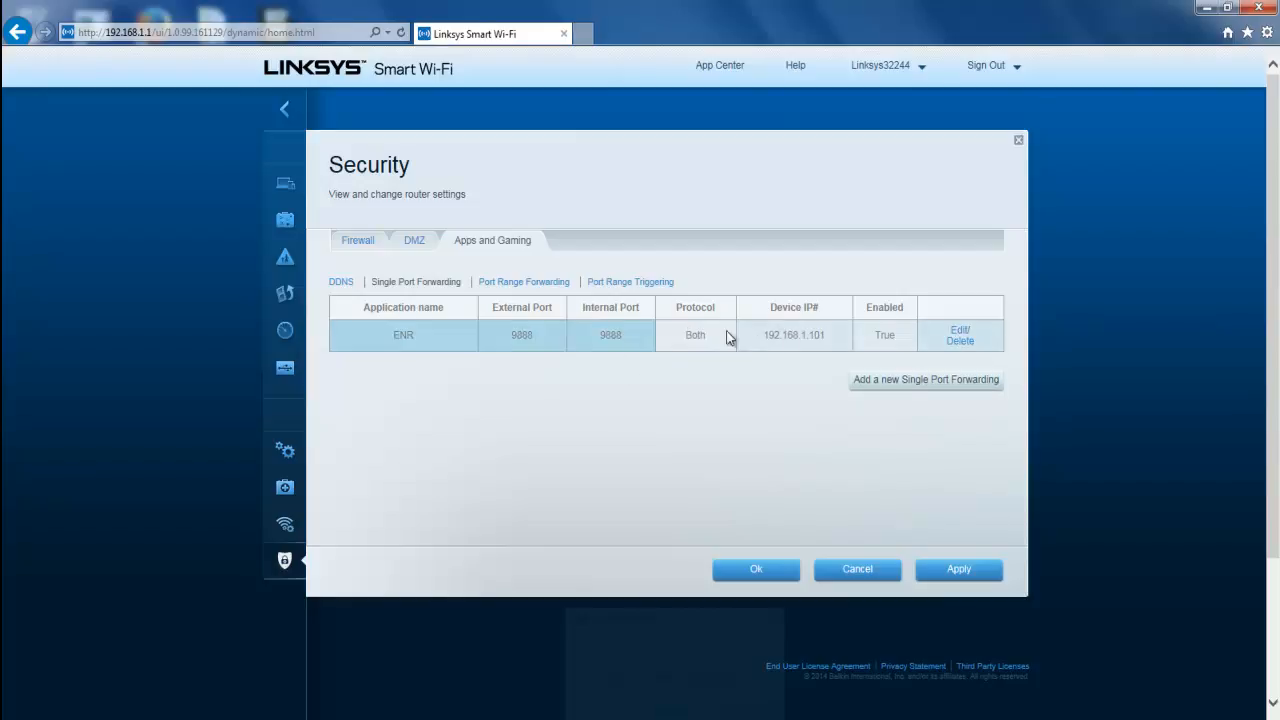
Start another single port forwarding entry named Windows with external and internal port 1010.
left_click(866, 380)
left_click(431, 368)
type("Windows")
key("Tab")
type("9999")
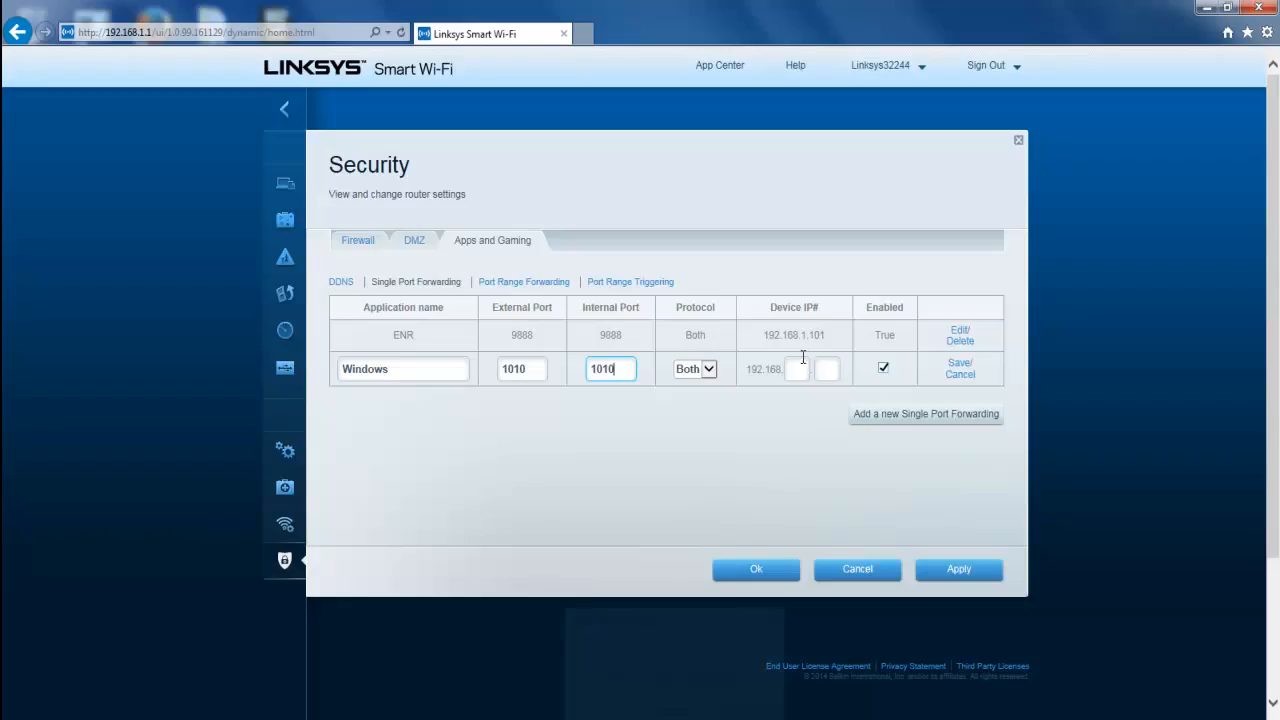
key("Tab")
key("Tab")
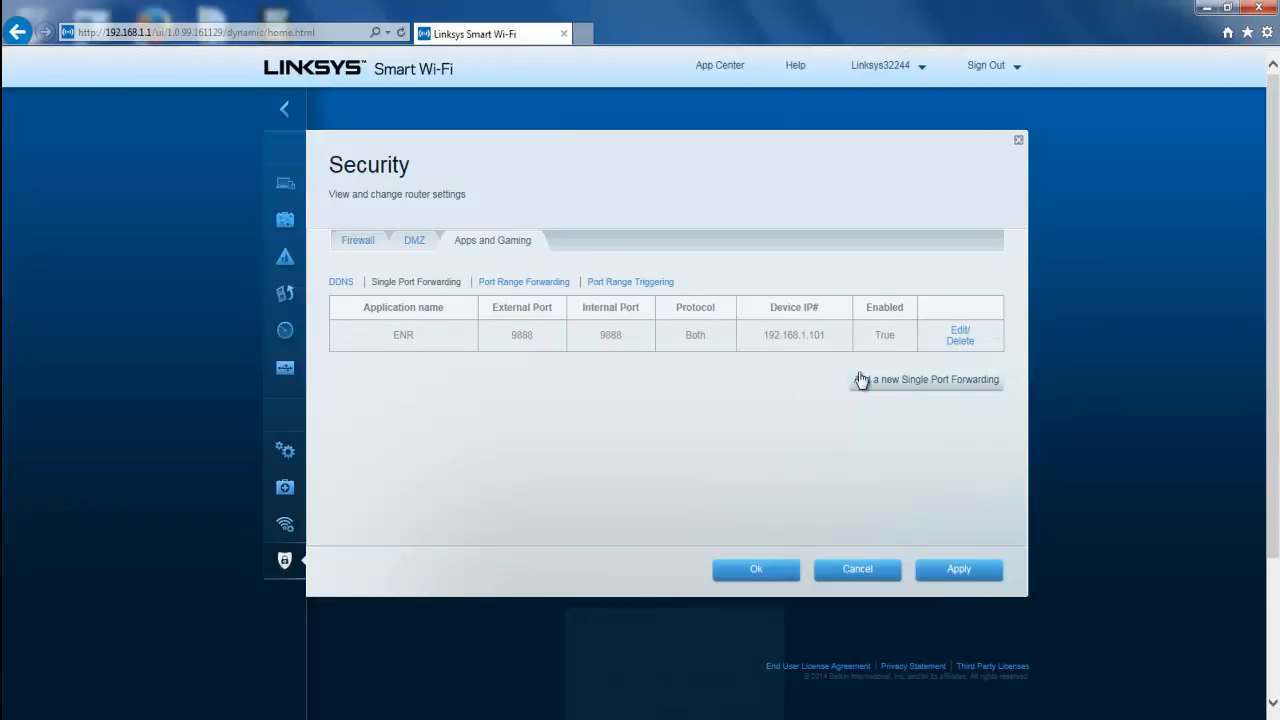
Start a single port forwarding entry named camera with external and internal port 80.
left_click(862, 380)
left_click(429, 370)
type("camera")
key("Tab")
type("80")
key("Tab")
type("80")
key("Tab")
key("Tab")
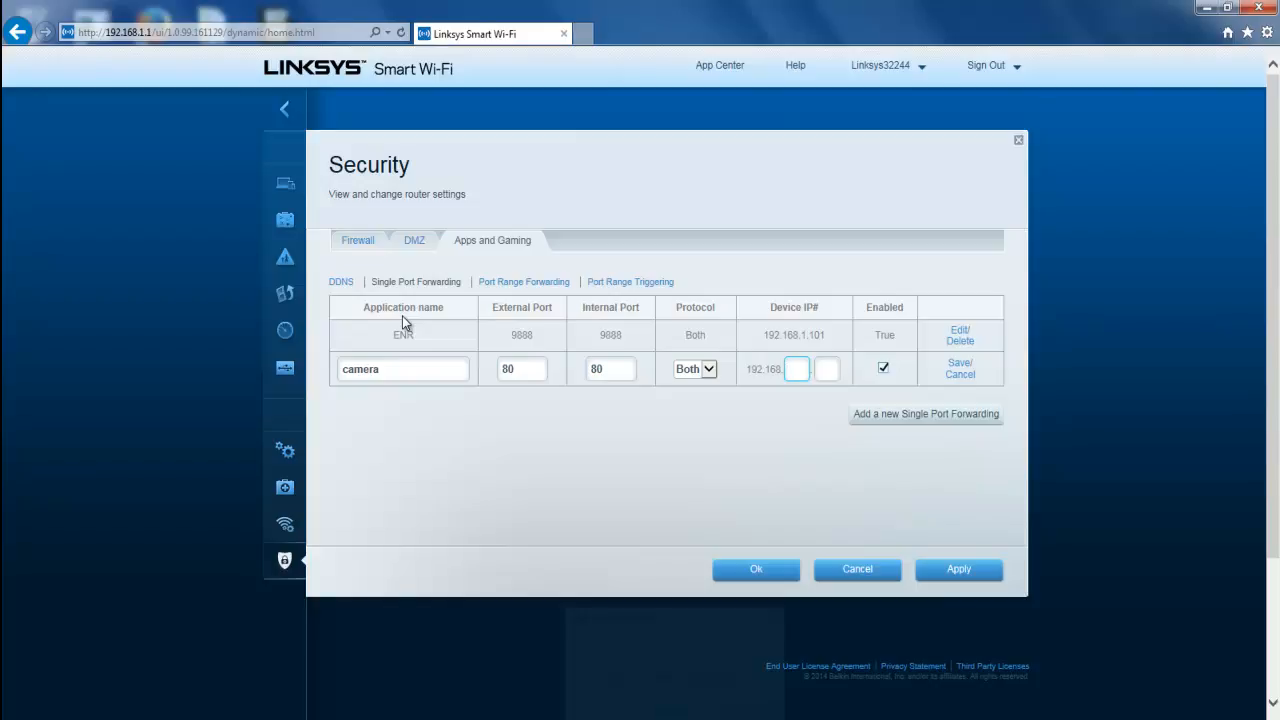
Set the camera entry's external and internal ports to 6001.
left_click(515, 369)
double_click(515, 369)
type("6001")
key("Tab")
type("6001")
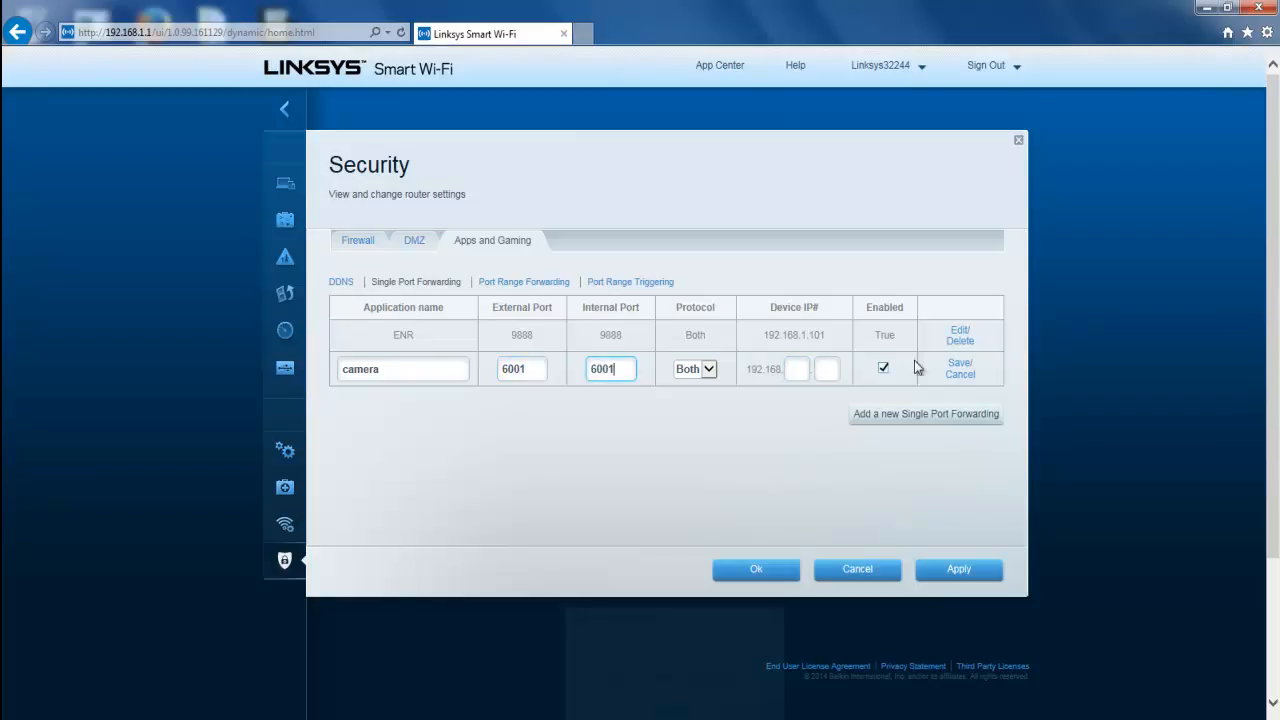
Set the camera entry's external and internal ports to 6002.
double_click(527, 369)
type("6002")
key("Tab")
type("6002")
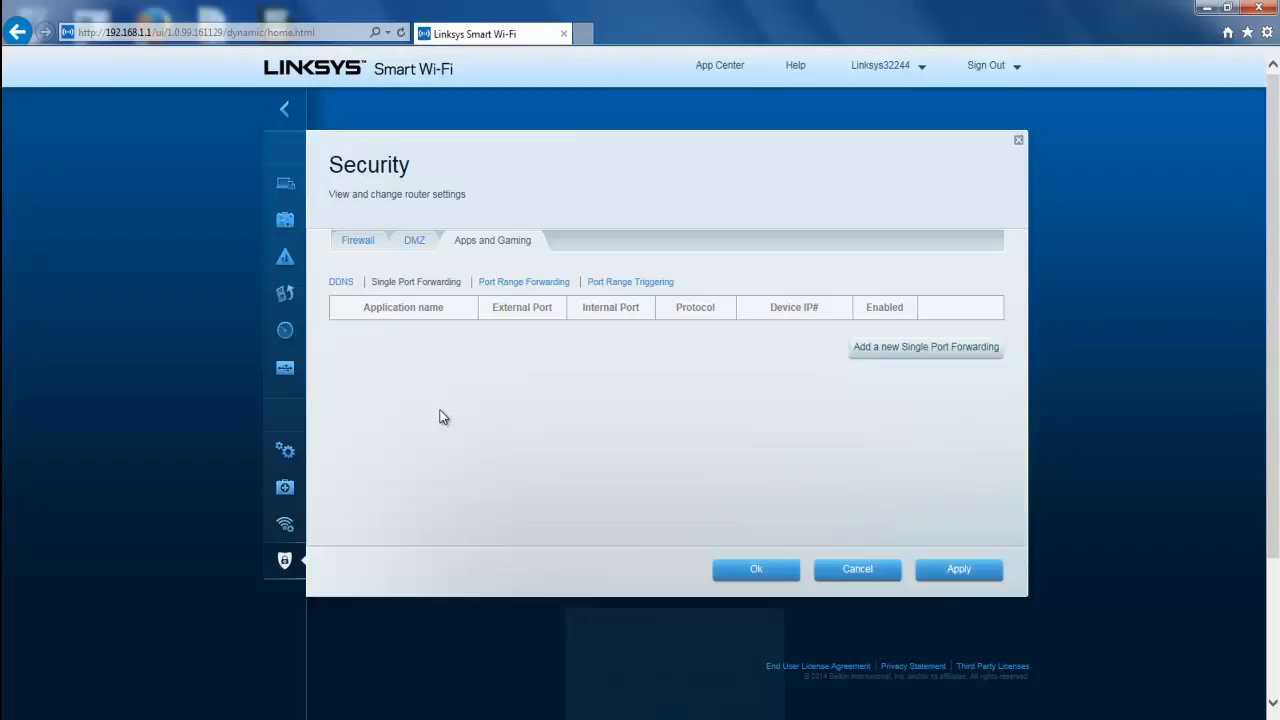
Add a port range forwarding entry named camera with start port 6001 and end port 6002.
left_click(513, 282)
left_click(905, 350)
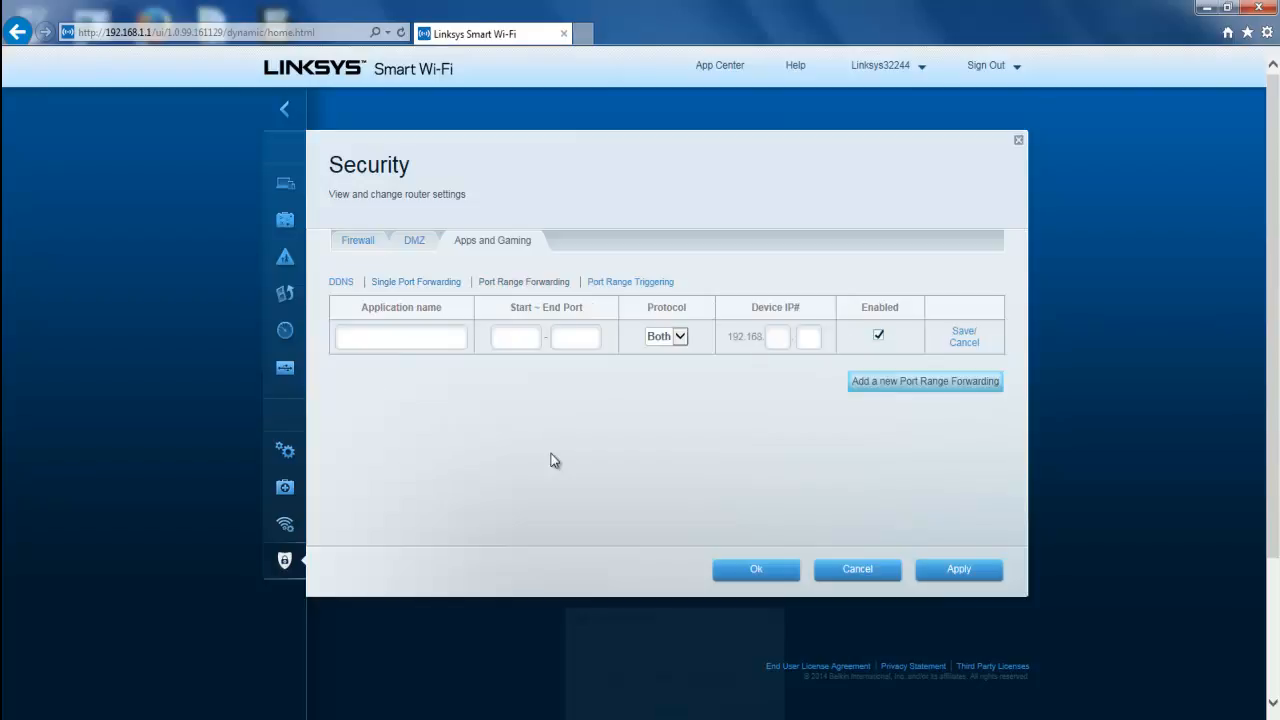
left_click(428, 336)
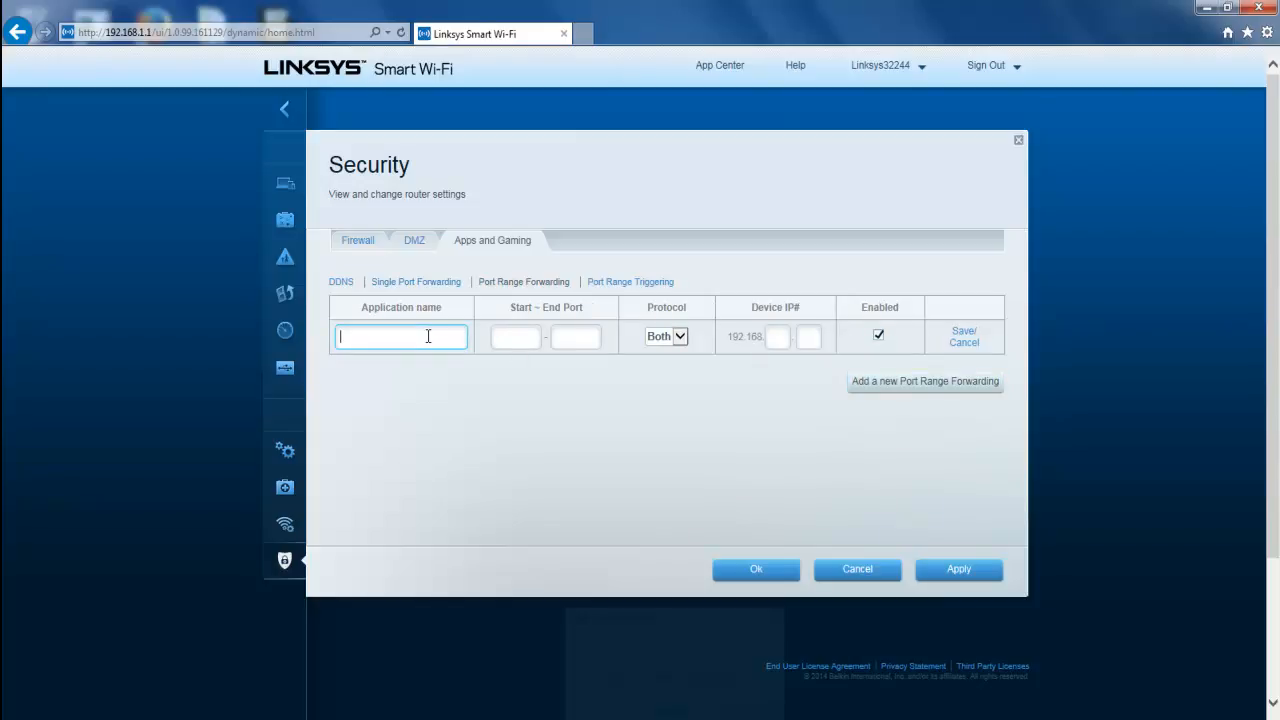
type("camera")
key("Tab")
type("6001")
key("Tab")
type("6002")
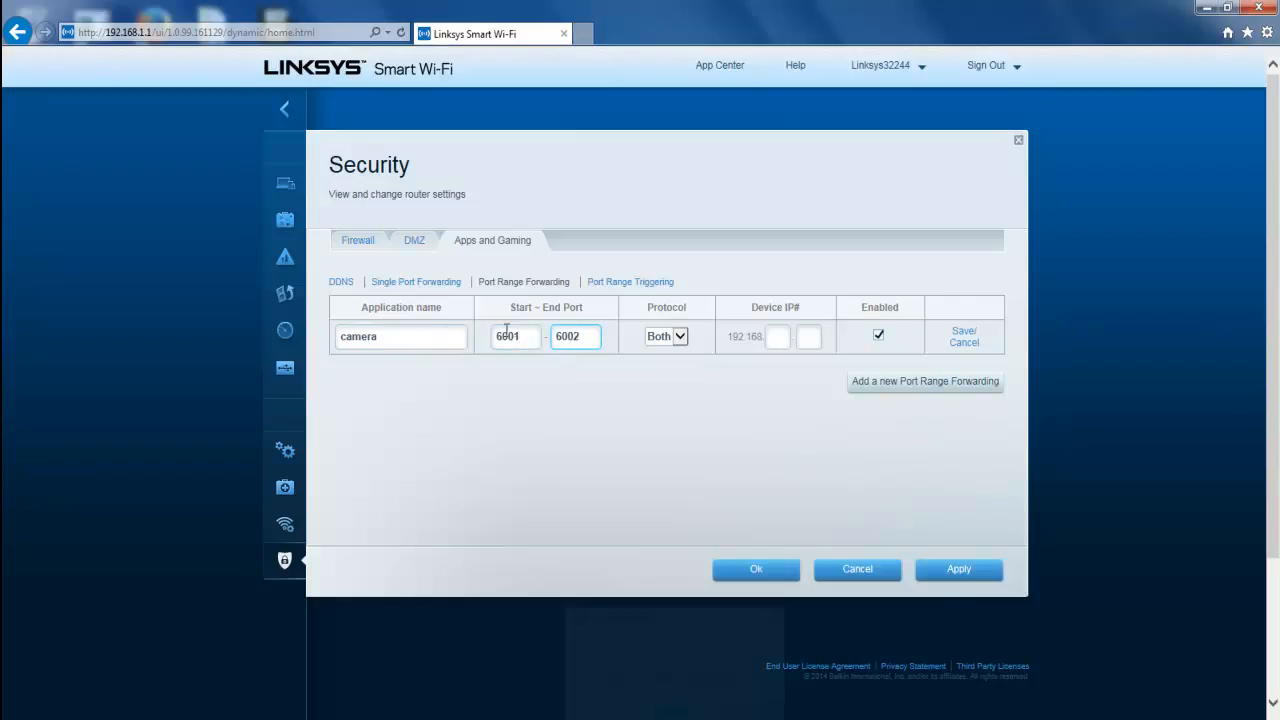
key("Tab")
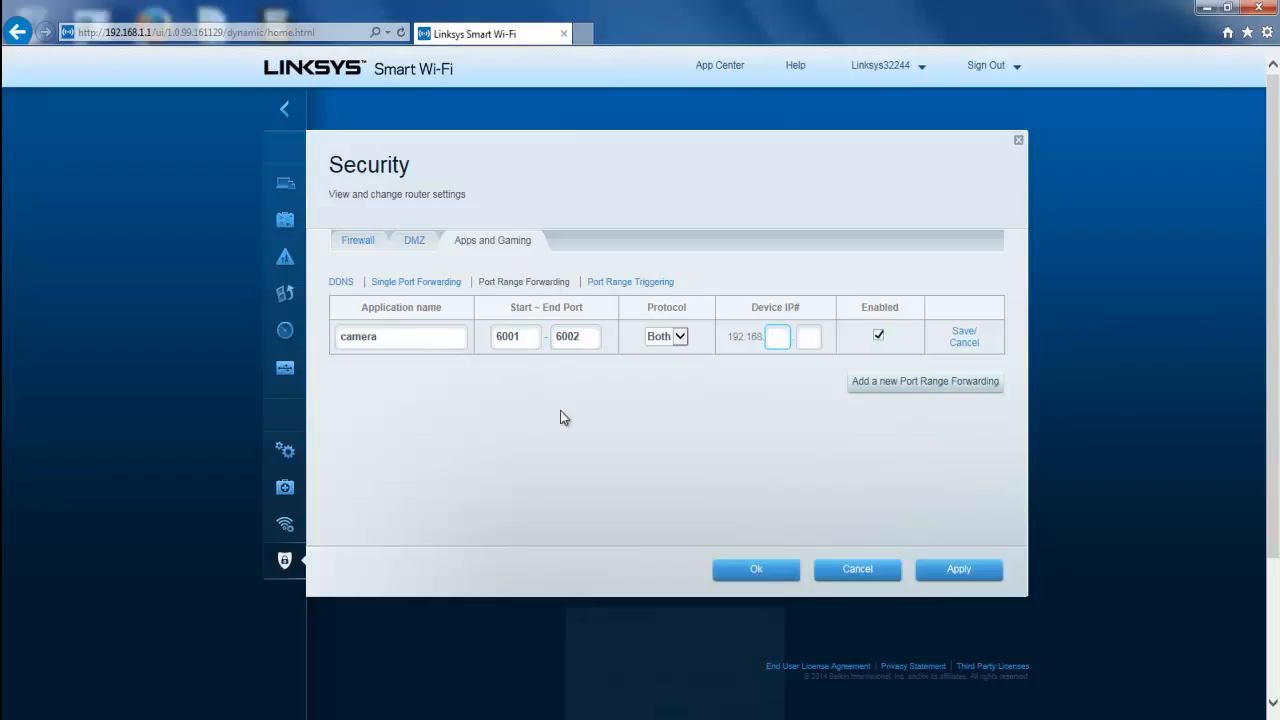